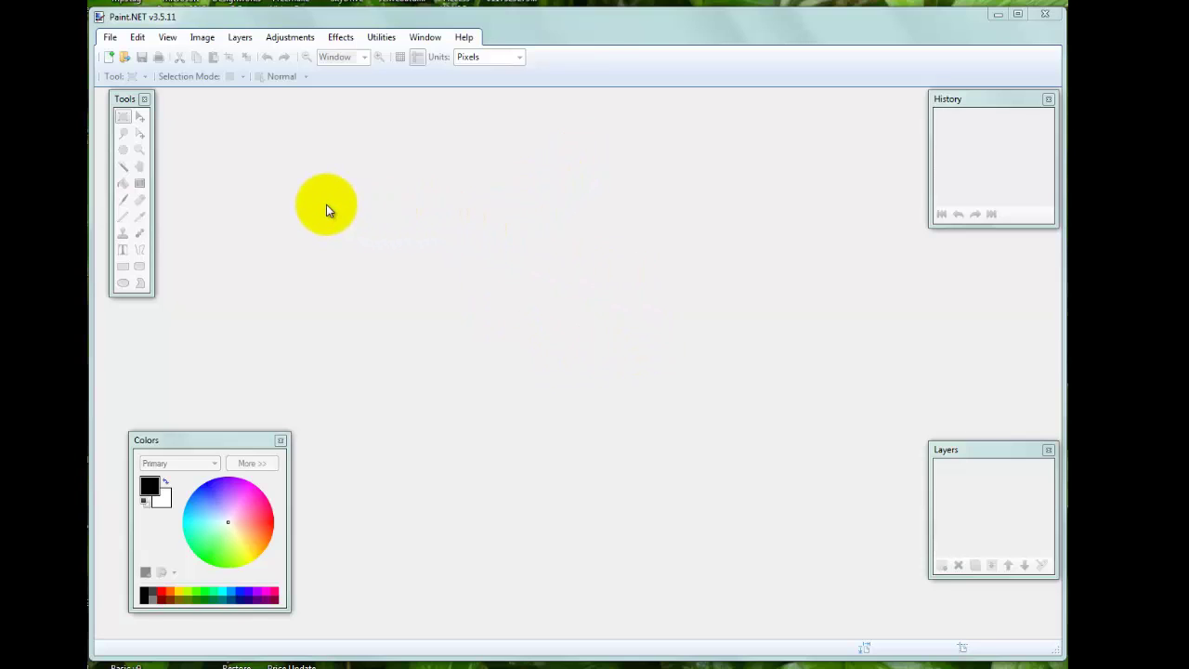
Open 'Best Shot - Cat & Mouse.jpg' from the File menu's recent files list
{"action": "left_click", "coordinate": [110, 39]}
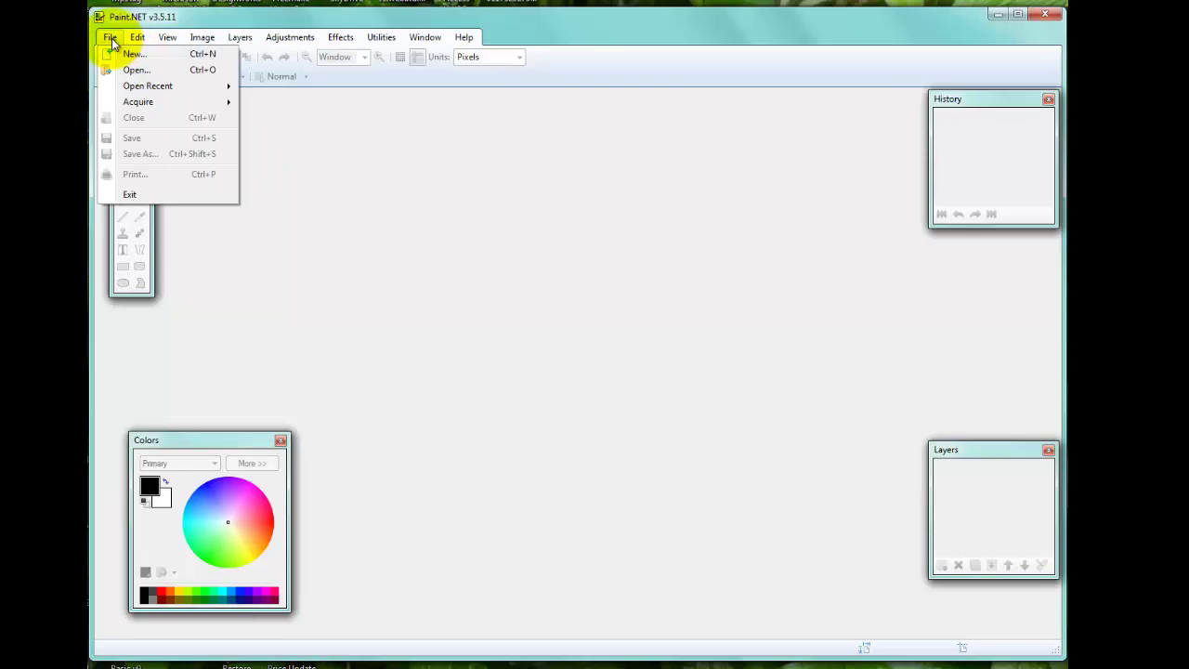
{"action": "mouse_move", "coordinate": [147, 85]}
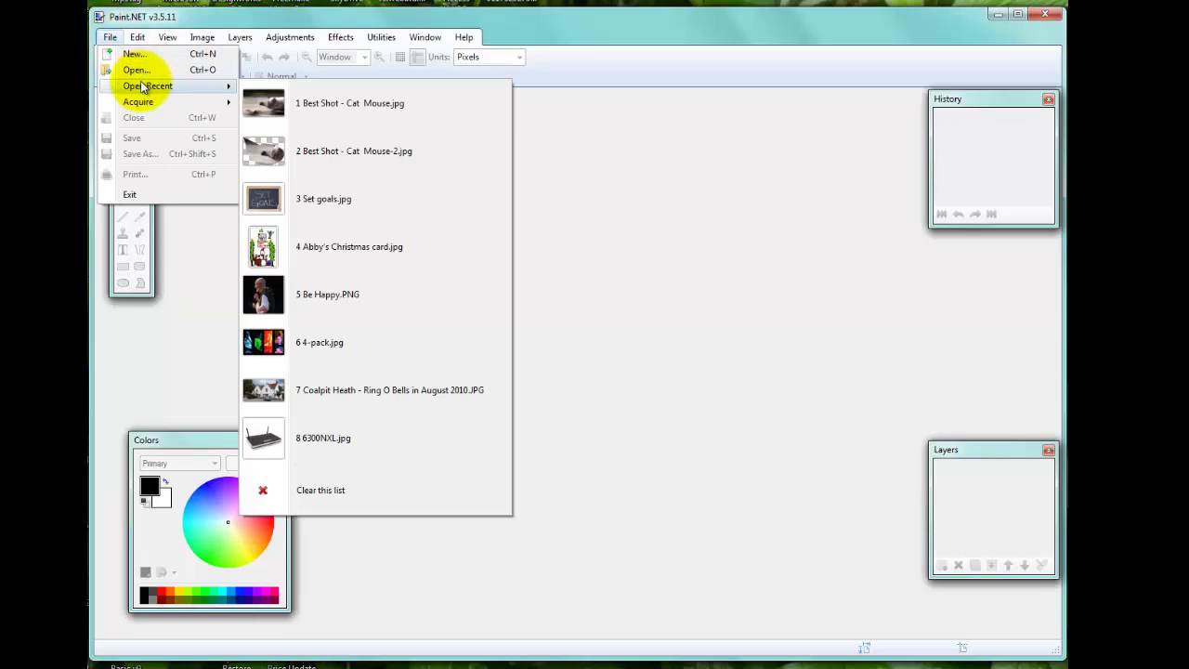
{"action": "left_click", "coordinate": [295, 102]}
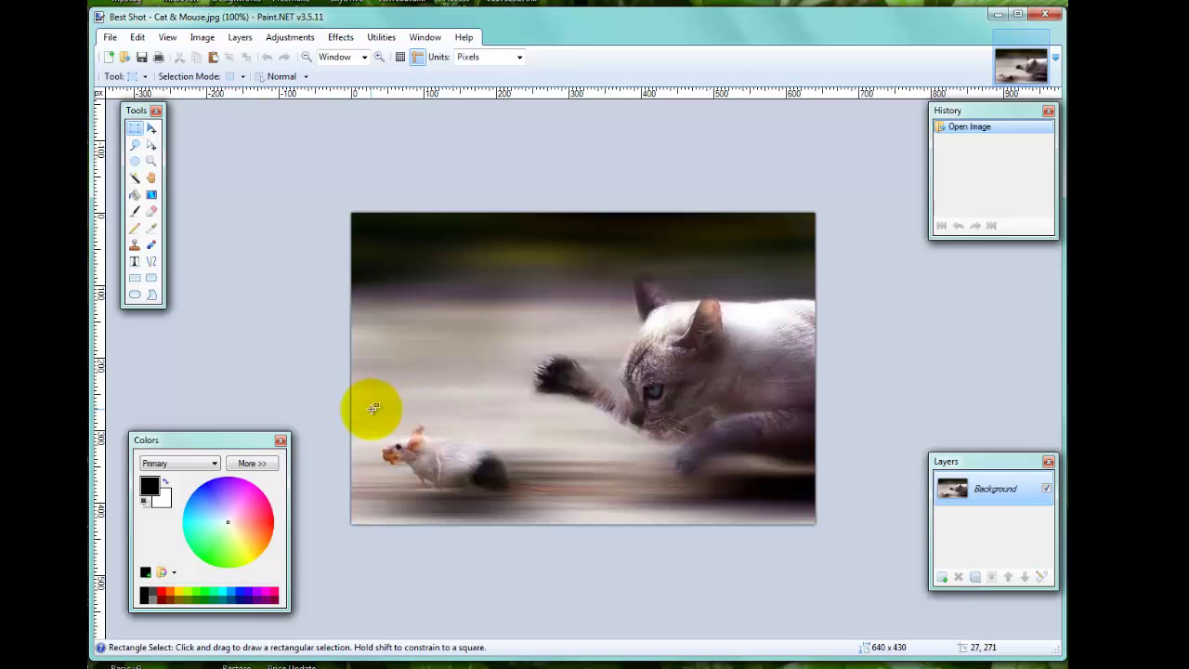
Crop the photo to a rectangle around the mouse, then undo back to 640 x 430
{"action": "left_click_drag", "start_coordinate": [371, 408], "coordinate": [537, 514]}
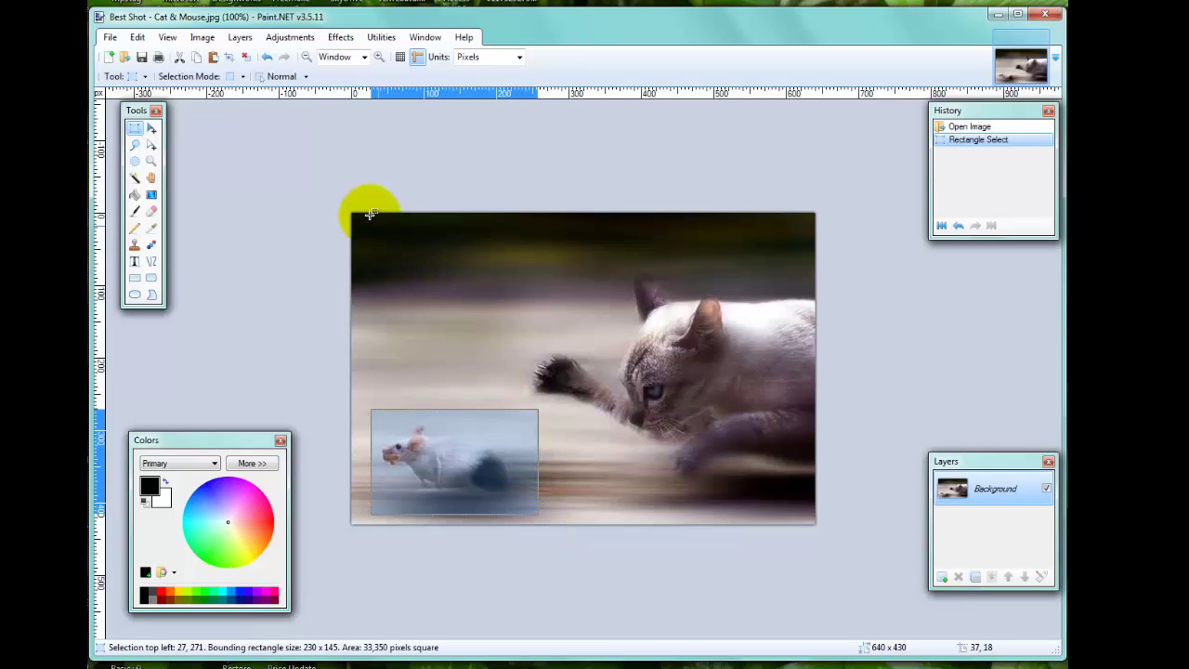
{"action": "left_click", "coordinate": [227, 56]}
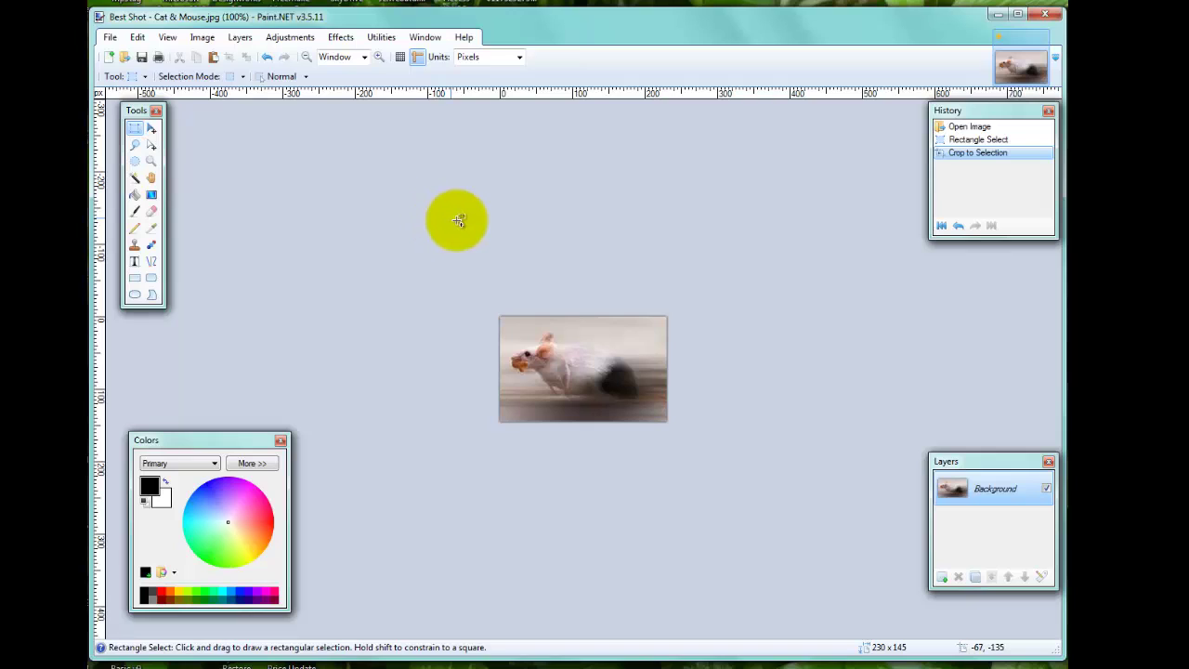
{"action": "key", "text": "ctrl+z"}
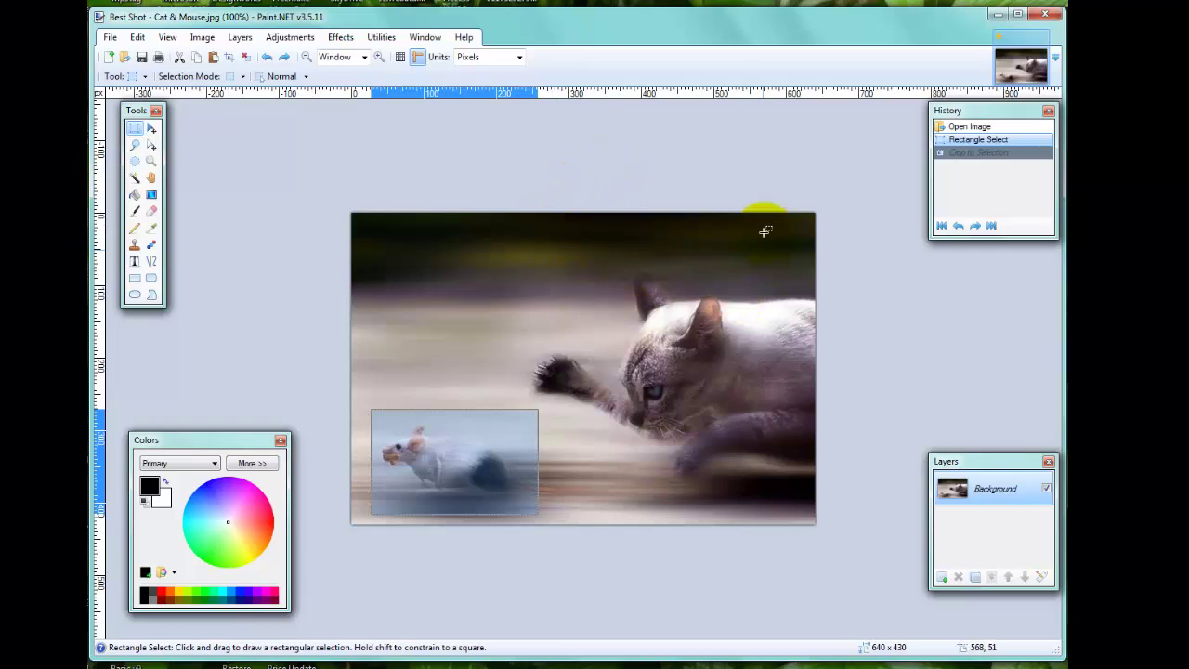
Deselect the mouse rectangle by clicking on the canvas
{"action": "left_click", "coordinate": [467, 156]}
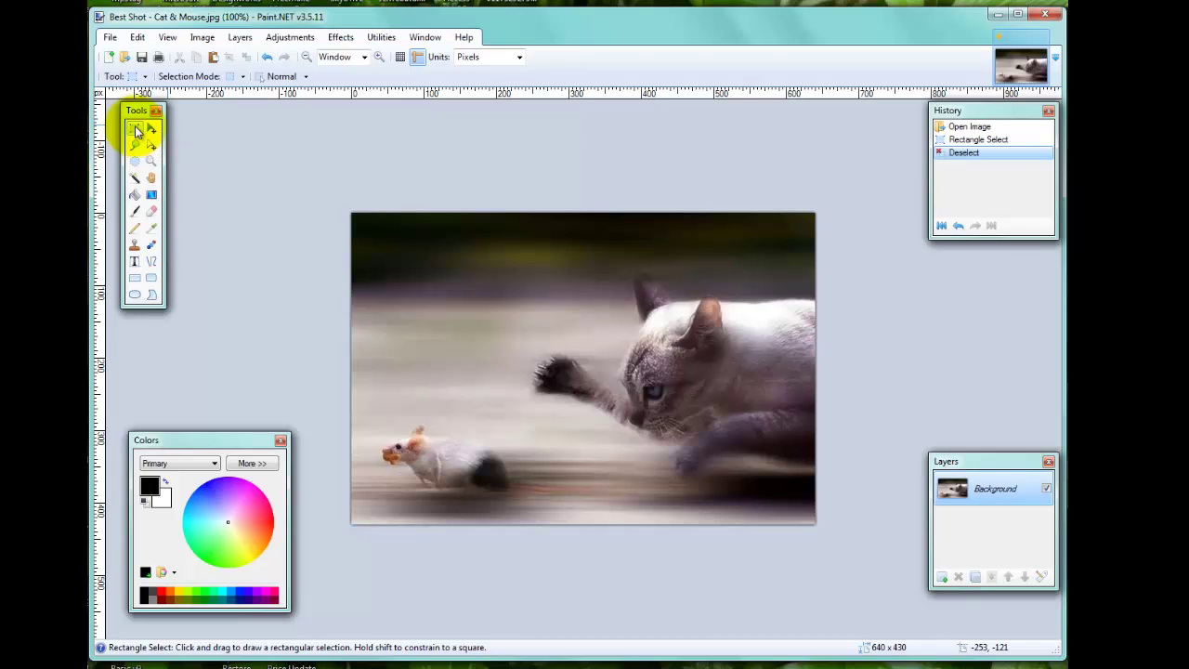
{"action": "left_click_drag", "start_coordinate": [412, 247], "coordinate": [505, 401]}
{"action": "left_click", "coordinate": [561, 271]}
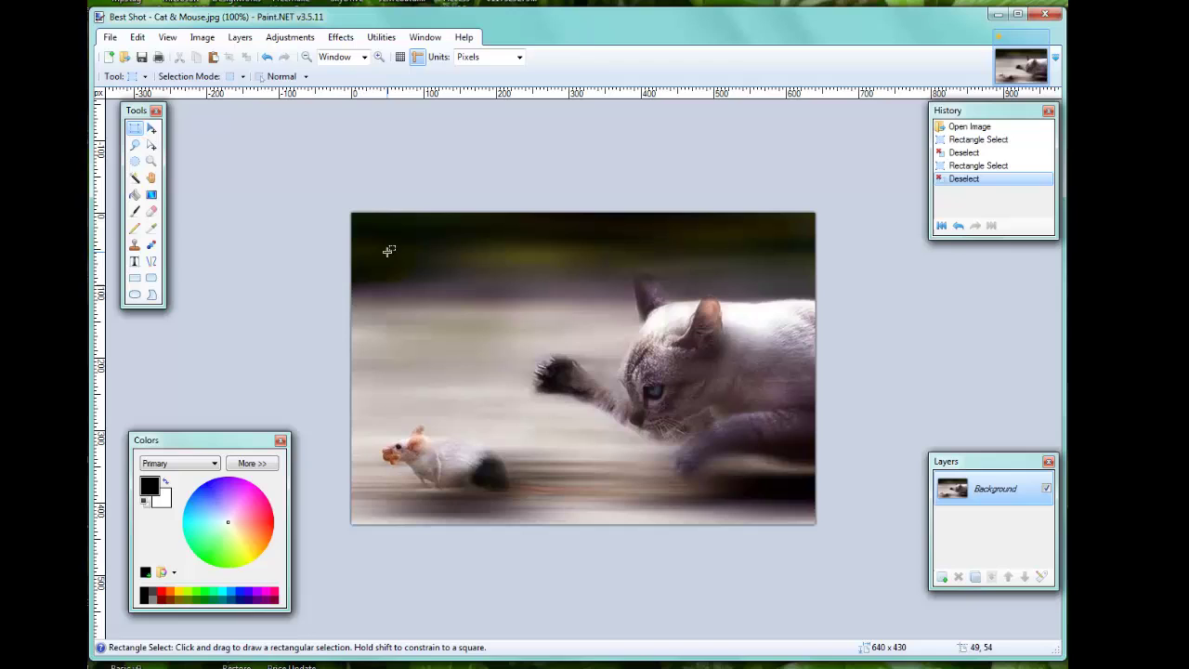
{"action": "left_click_drag", "start_coordinate": [388, 251], "coordinate": [443, 307]}
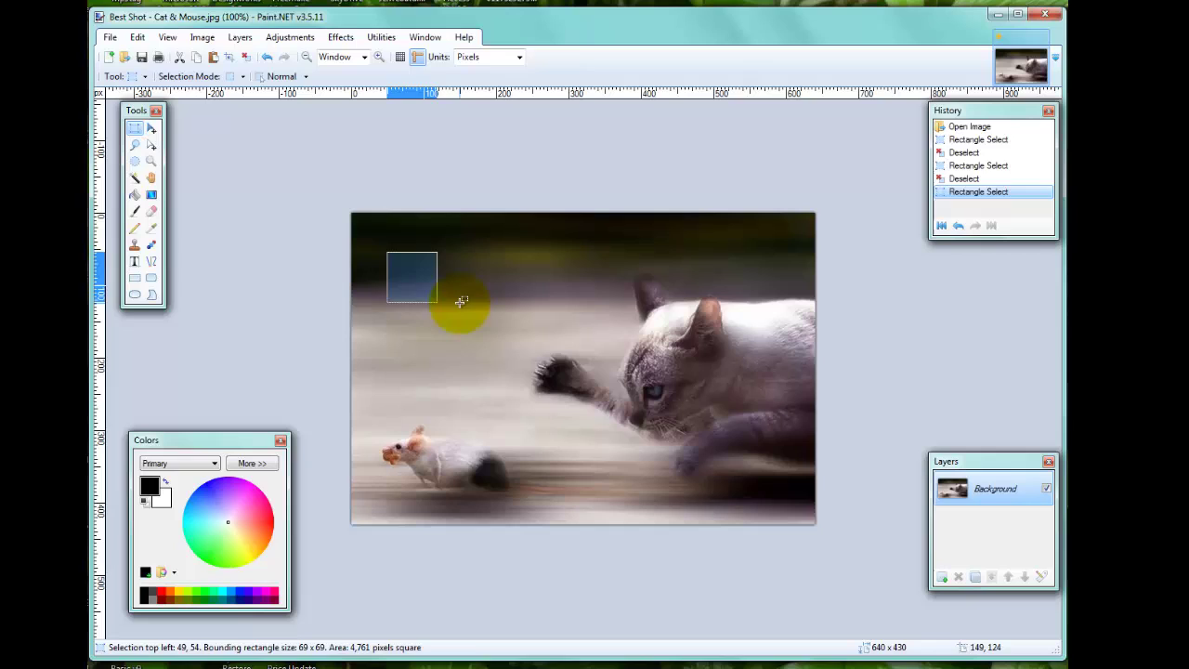
{"action": "left_click", "coordinate": [439, 306]}
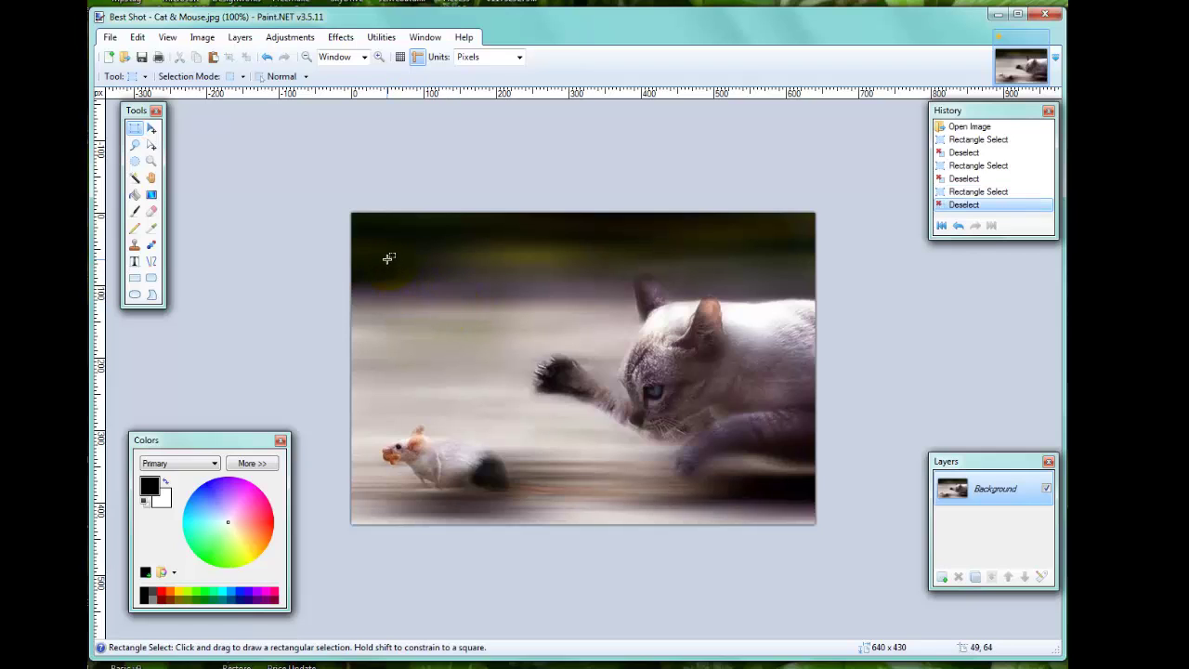
{"action": "left_click_drag", "start_coordinate": [386, 259], "coordinate": [548, 394]}
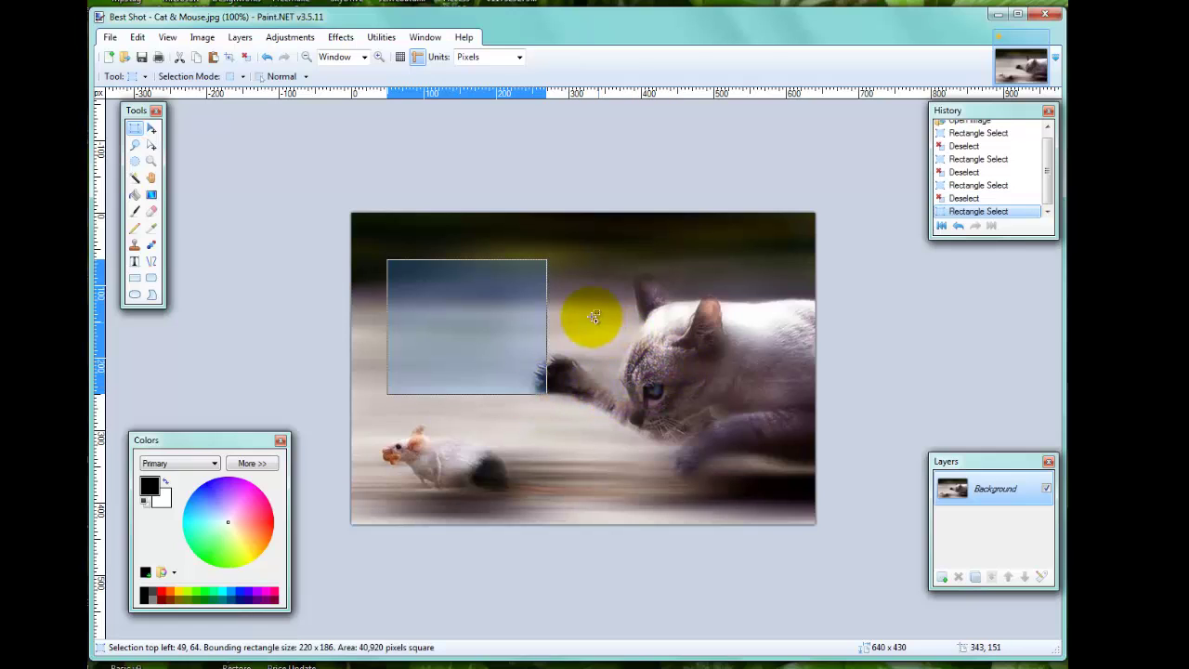
{"action": "left_click_drag", "start_coordinate": [576, 310], "coordinate": [786, 502]}
{"action": "left_click", "coordinate": [553, 278]}
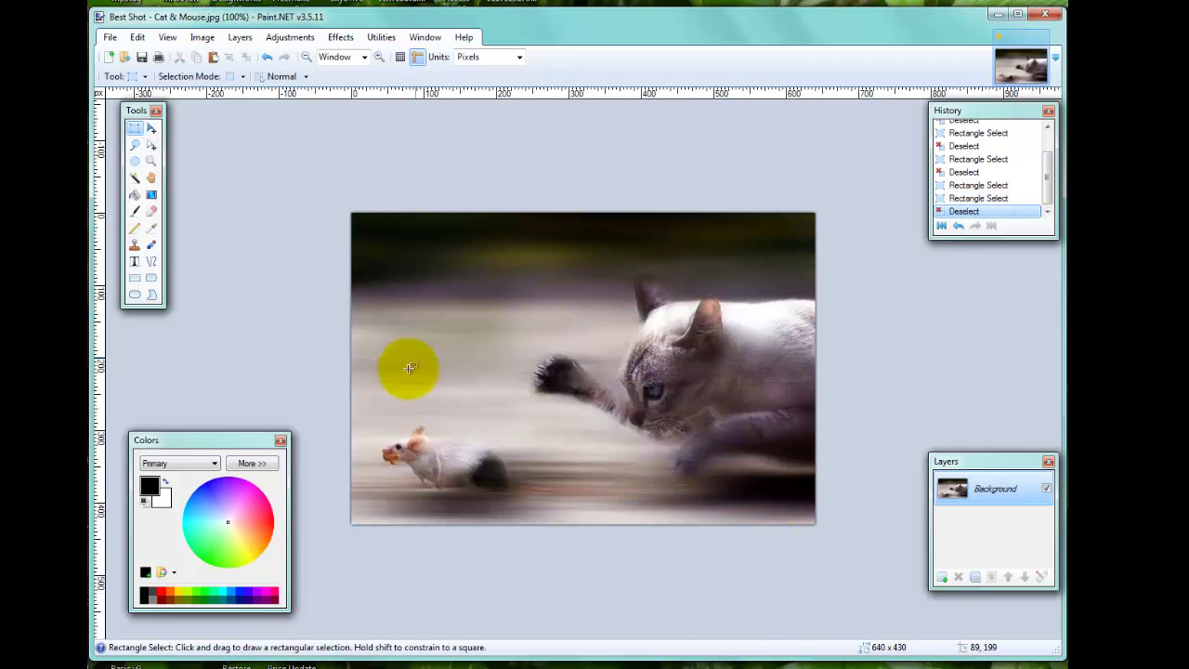
{"action": "left_click_drag", "start_coordinate": [371, 416], "coordinate": [526, 509]}
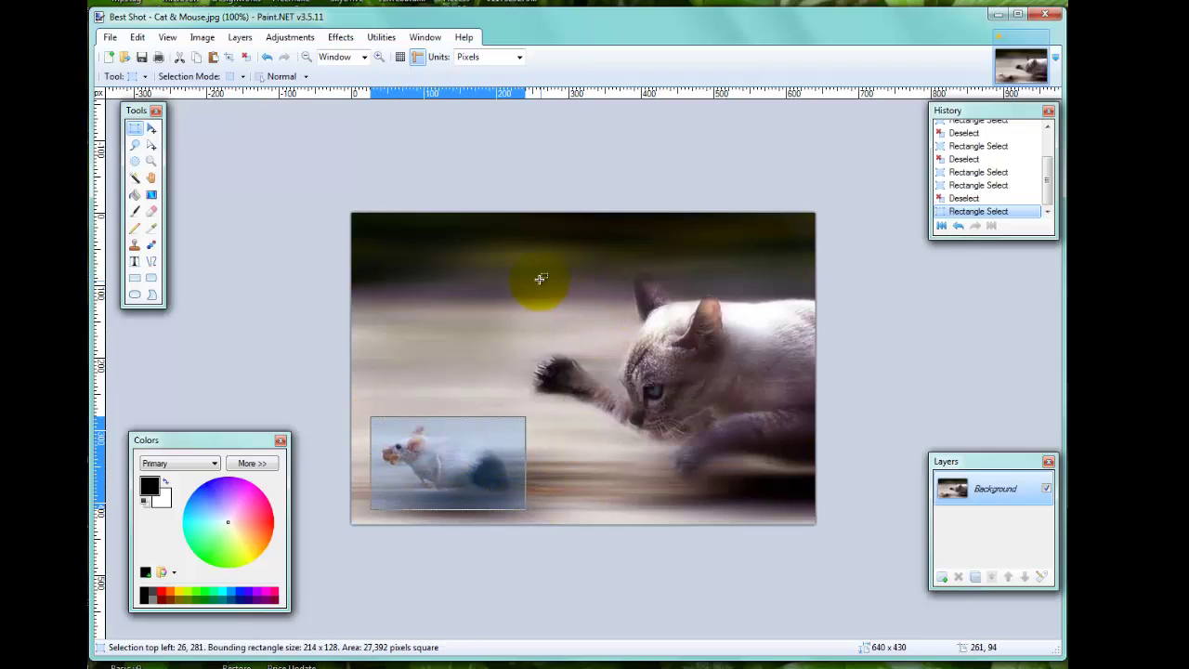
{"action": "left_click_drag", "start_coordinate": [532, 272], "coordinate": [814, 507]}
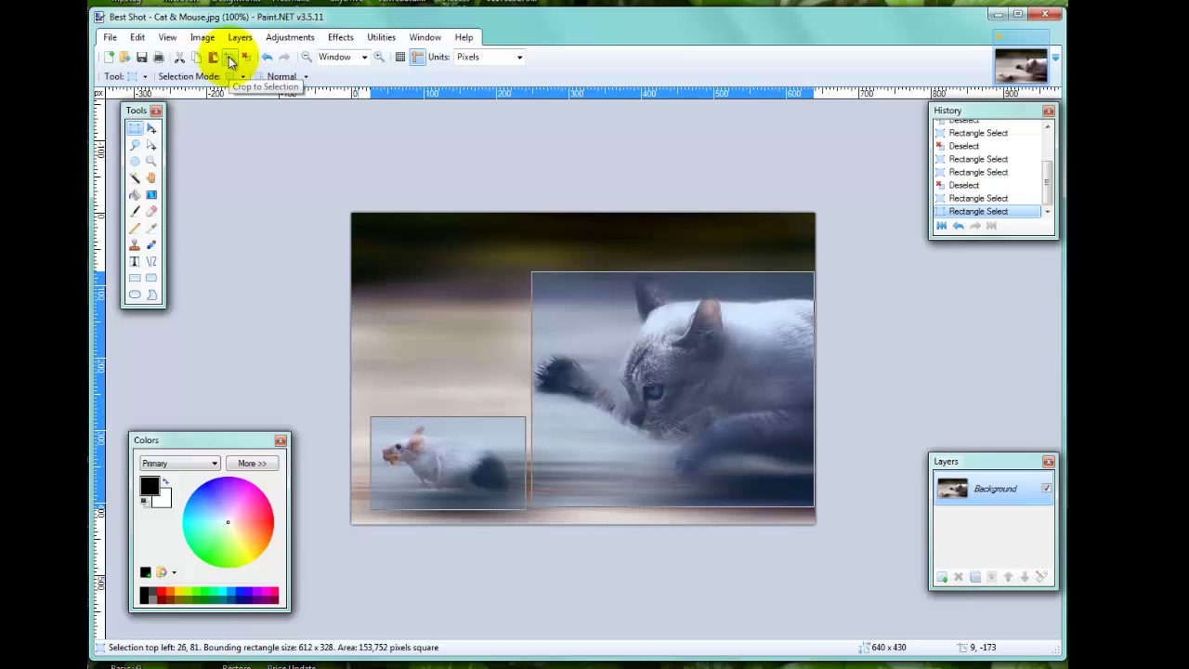
{"action": "left_click", "coordinate": [229, 56]}
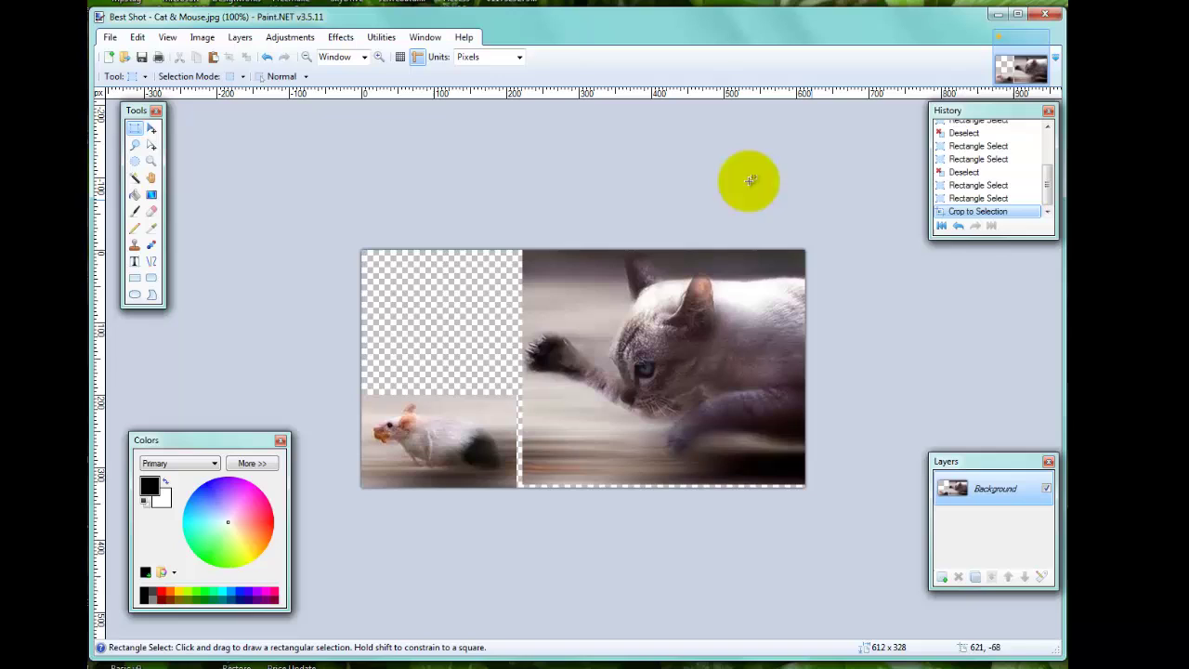
{"action": "key", "text": "ctrl+z"}
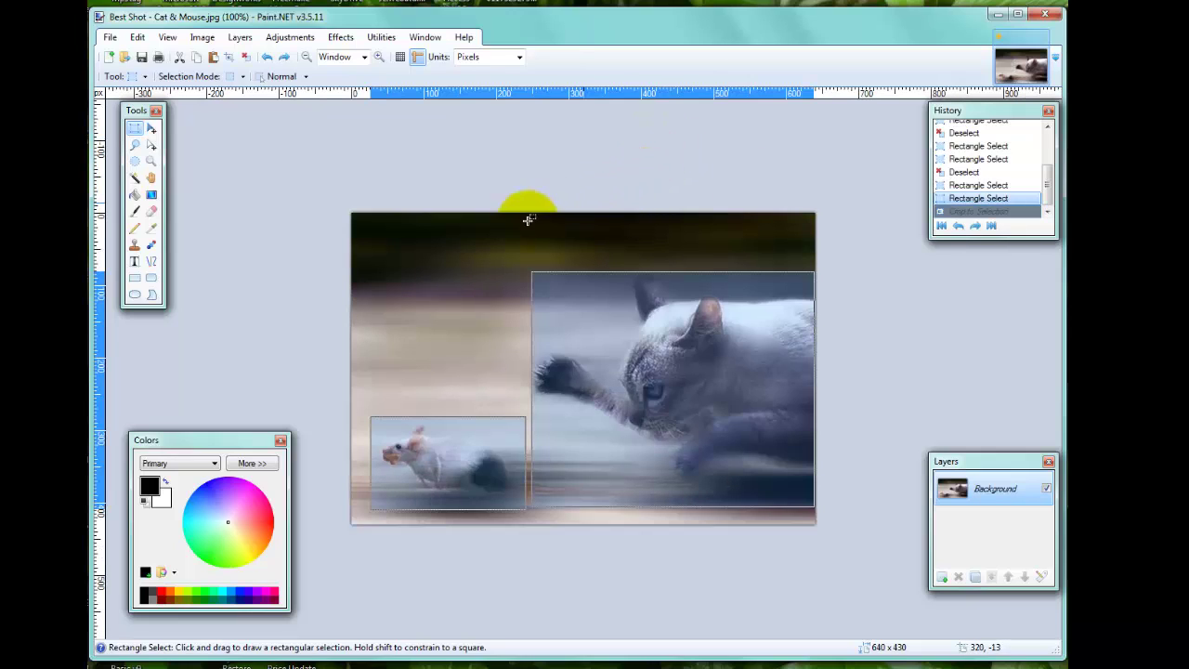
{"action": "left_click", "coordinate": [487, 241]}
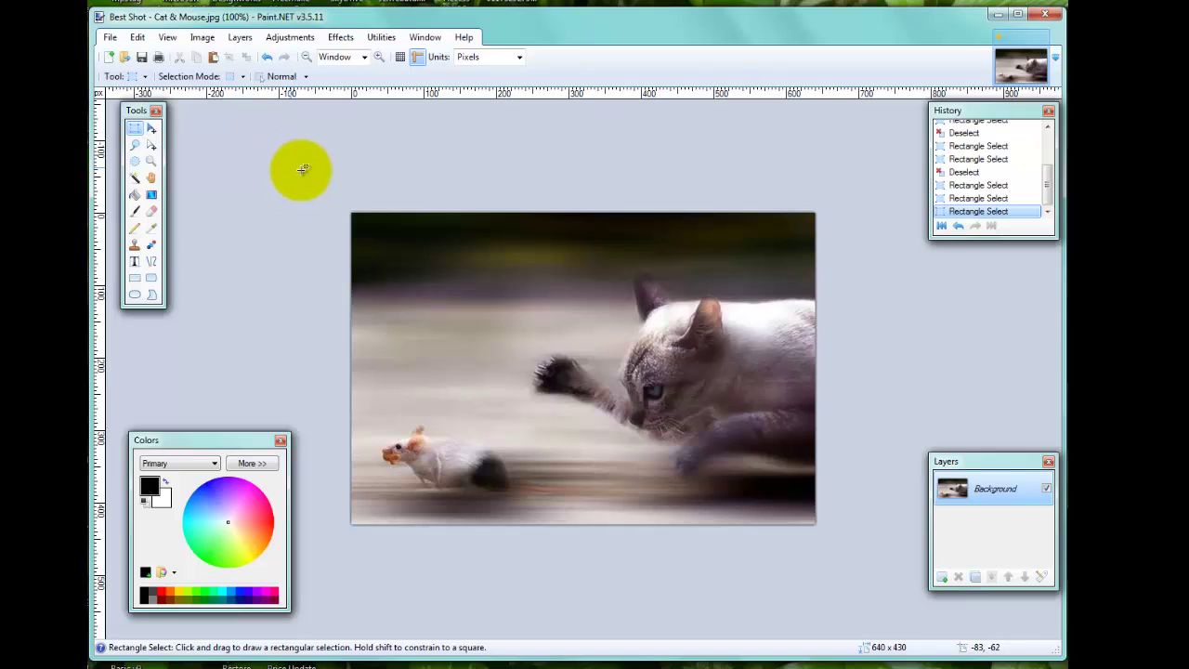
Switch the selection mode to Fixed Ratio and try 4:3 selections over the cat and mouse
{"action": "left_click", "coordinate": [305, 76]}
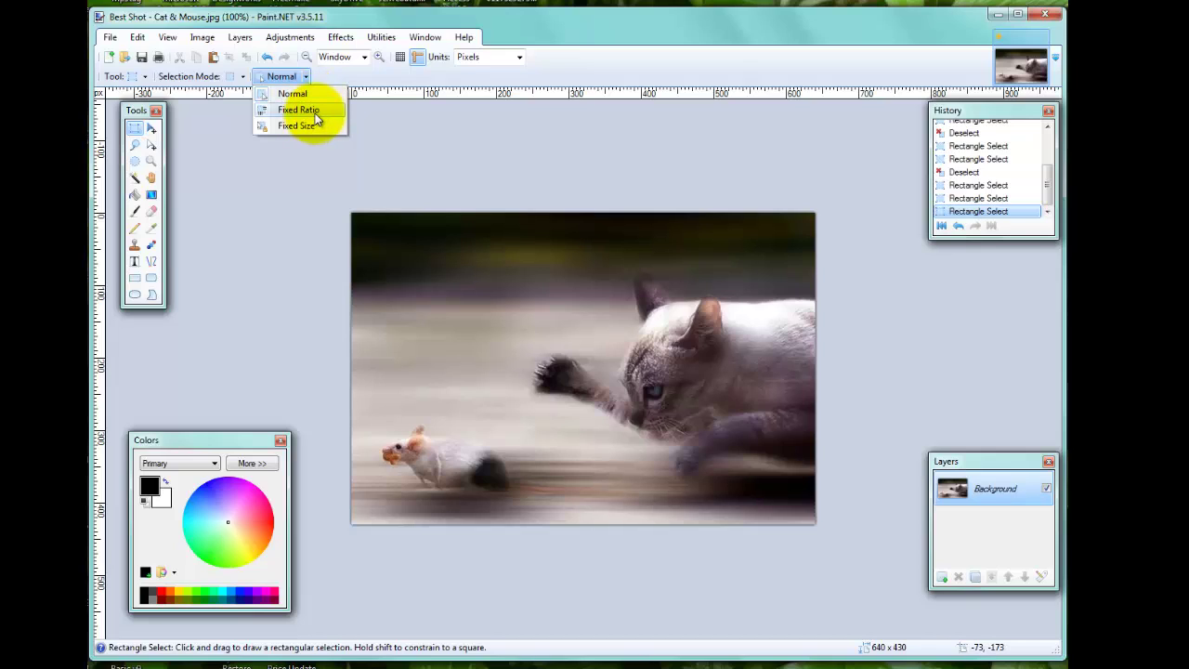
{"action": "left_click", "coordinate": [299, 110]}
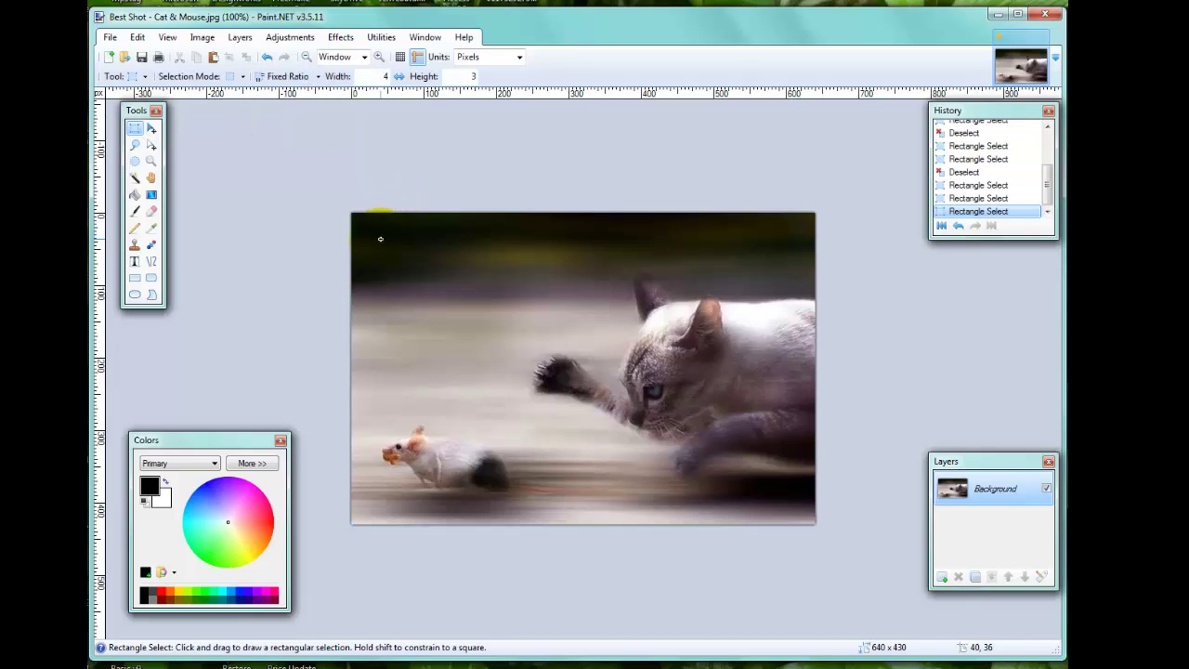
{"action": "left_click_drag", "start_coordinate": [380, 239], "coordinate": [692, 474]}
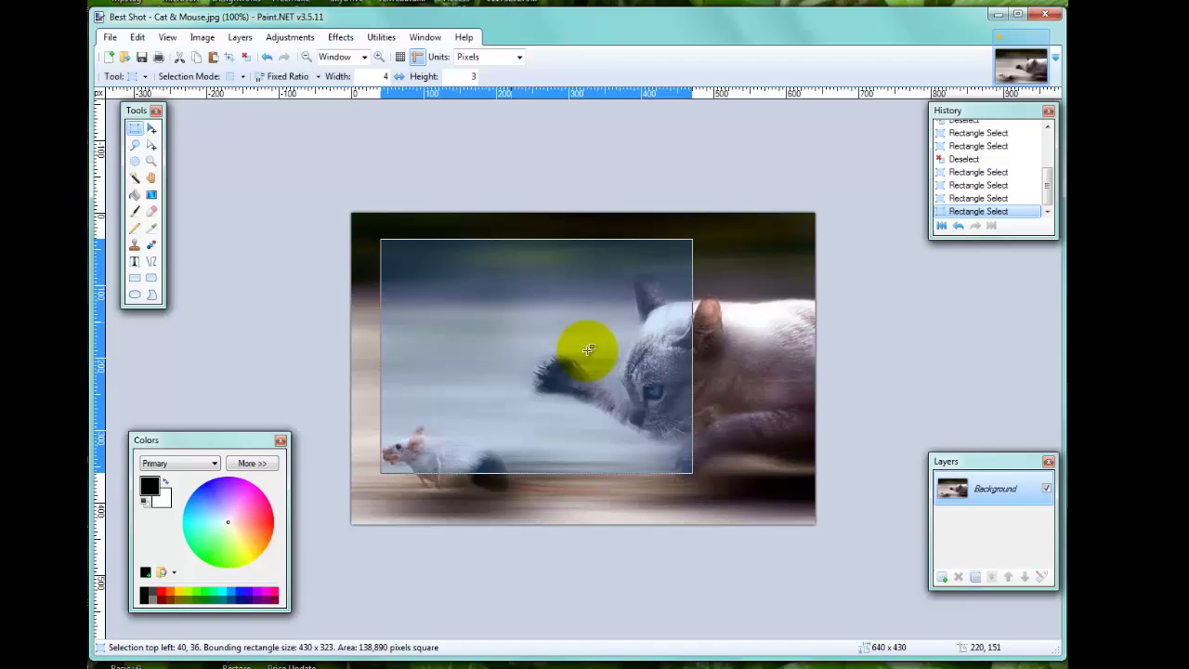
{"action": "left_click_drag", "start_coordinate": [693, 462], "coordinate": [466, 298]}
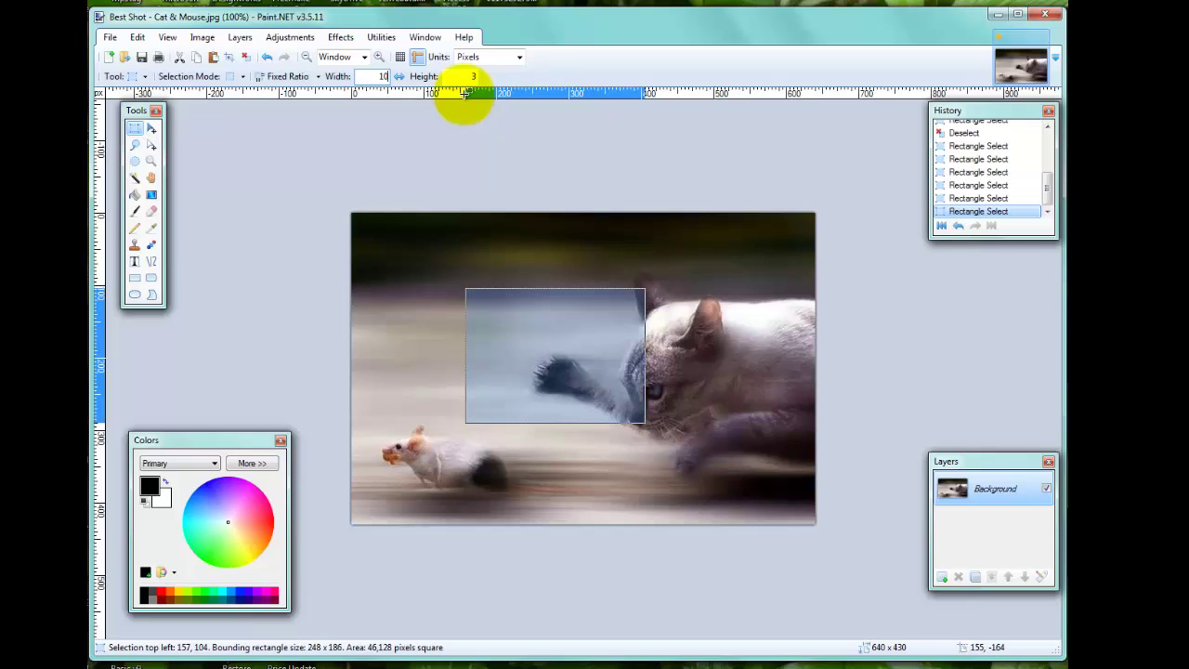
Draw a 499 x 150 selection at the 10:3 ratio across the cat, then clear it
{"action": "left_click", "coordinate": [495, 135]}
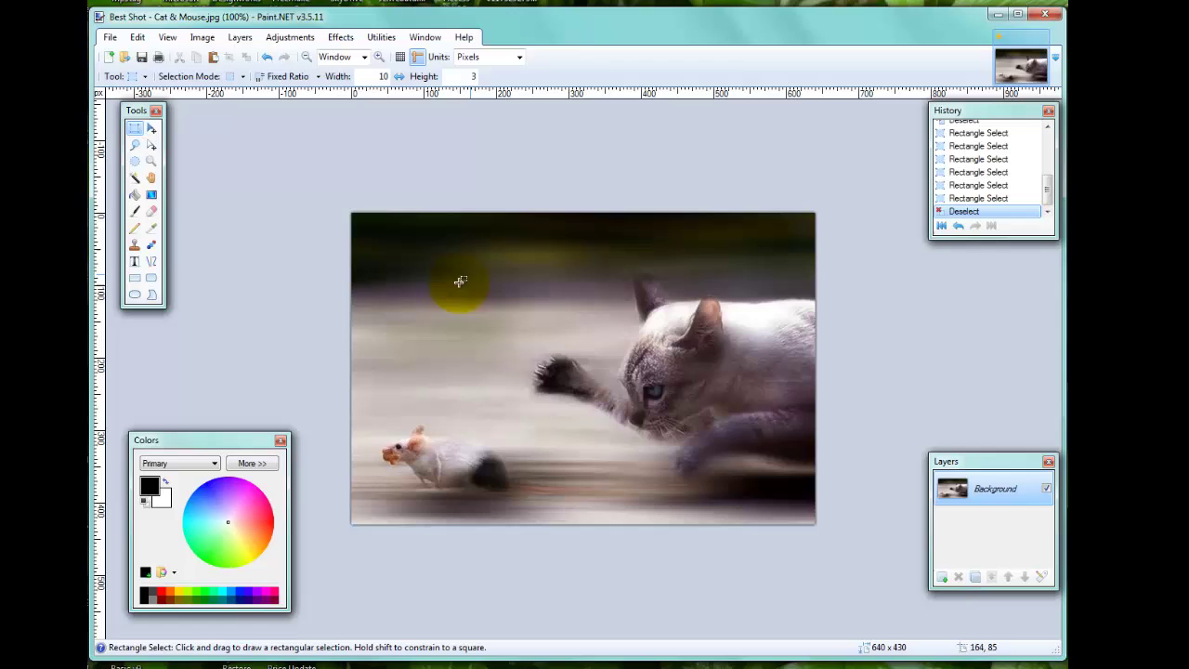
{"action": "left_click_drag", "start_coordinate": [416, 277], "coordinate": [778, 481]}
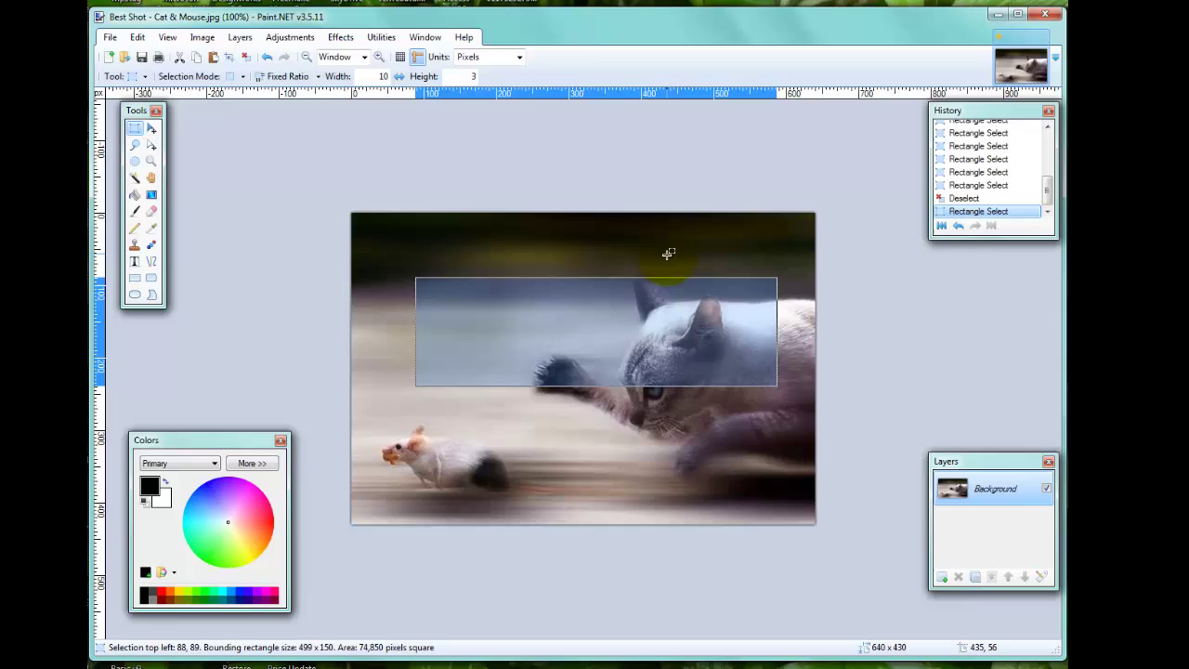
{"action": "left_click", "coordinate": [447, 146]}
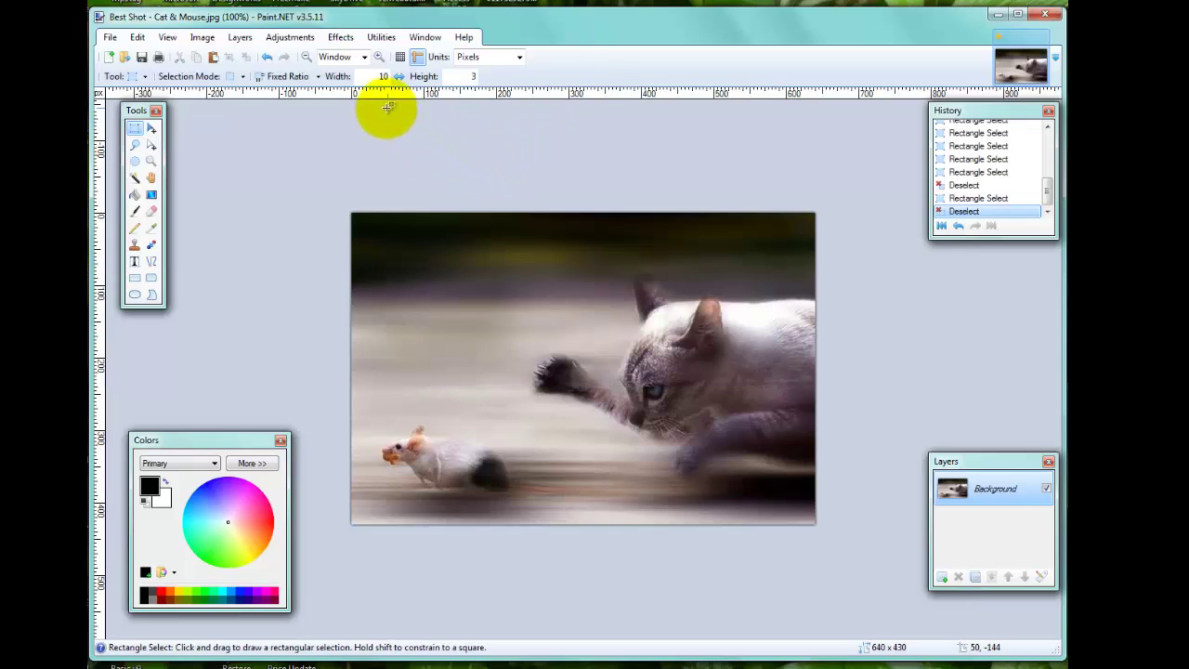
Set the selection mode to Fixed Size with width 300 and height 200 in pixels
{"action": "left_click", "coordinate": [300, 81]}
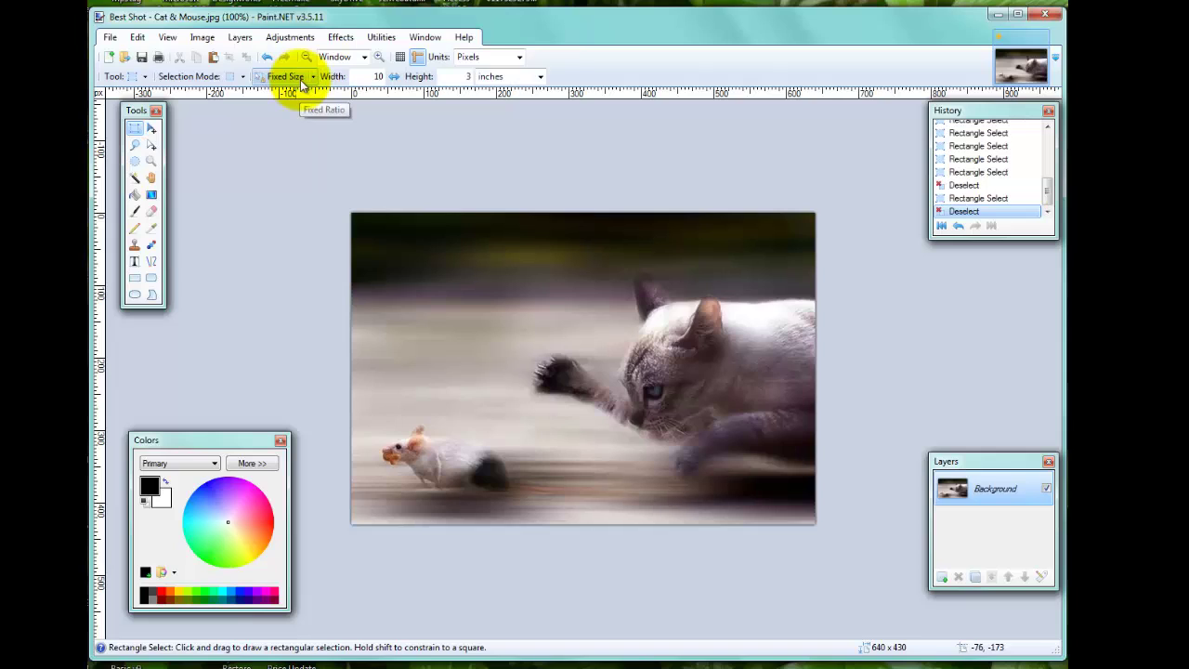
{"action": "left_click", "coordinate": [315, 79]}
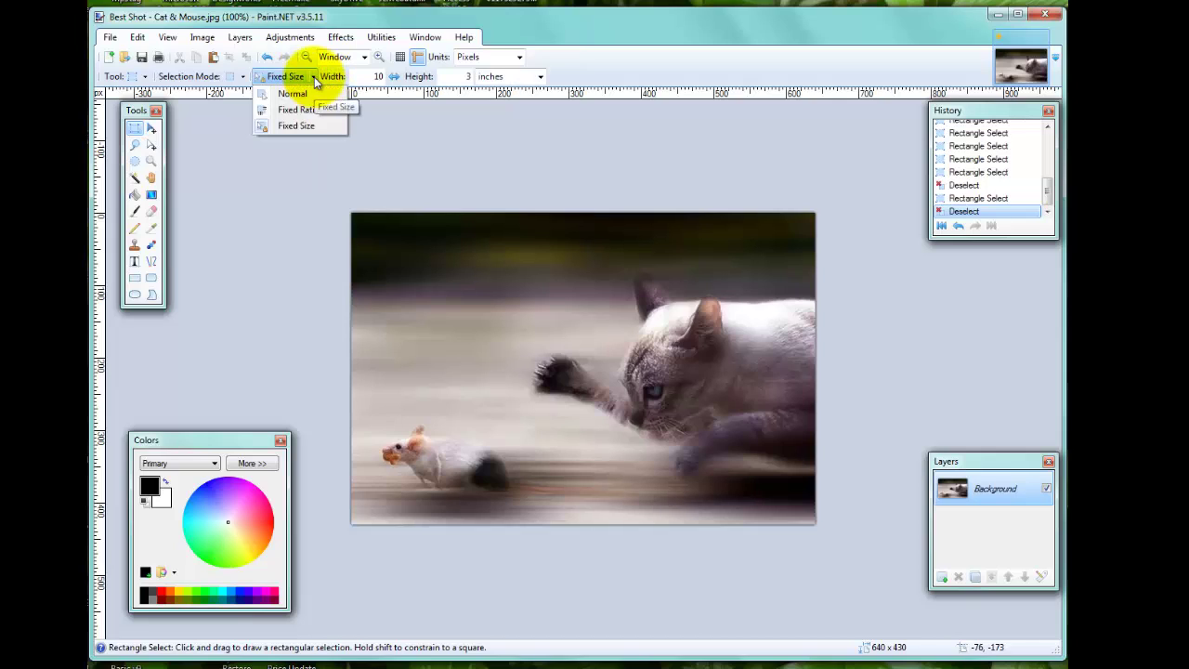
{"action": "left_click", "coordinate": [309, 122]}
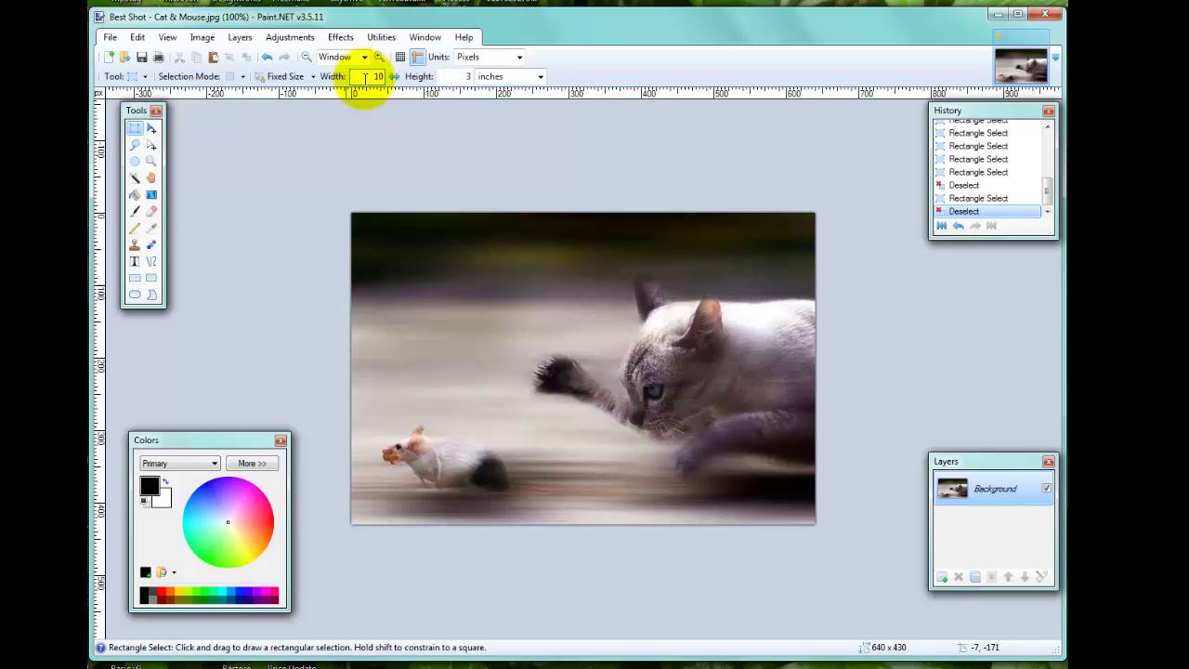
{"action": "left_click", "coordinate": [376, 76]}
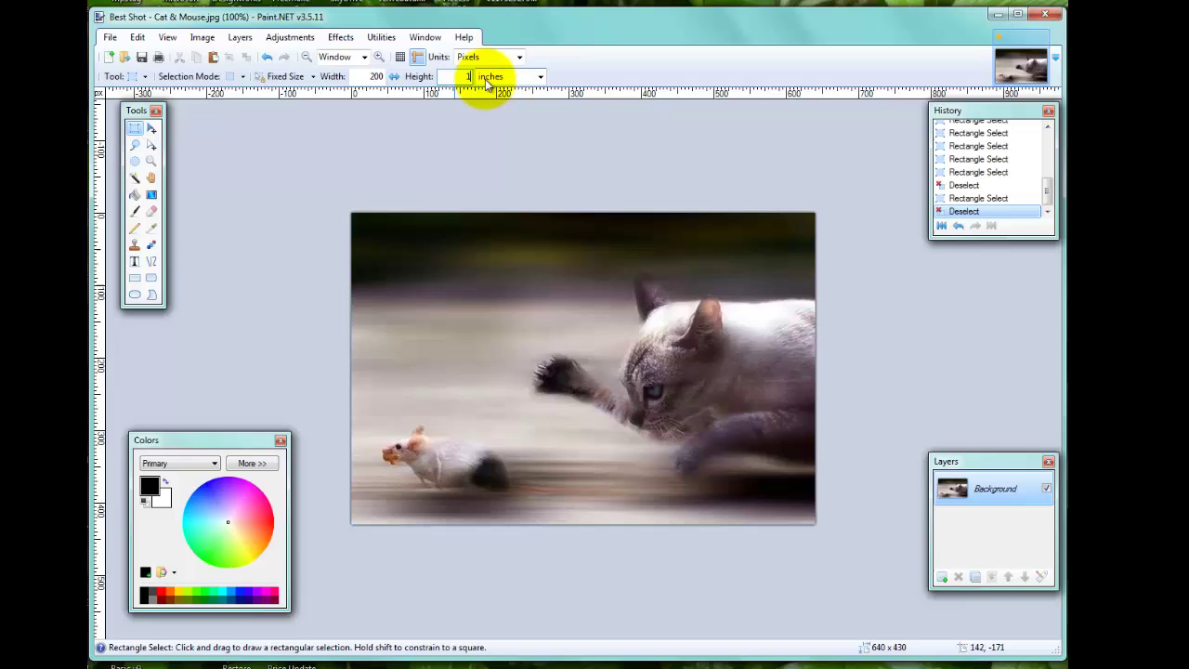
{"action": "left_click", "coordinate": [541, 77]}
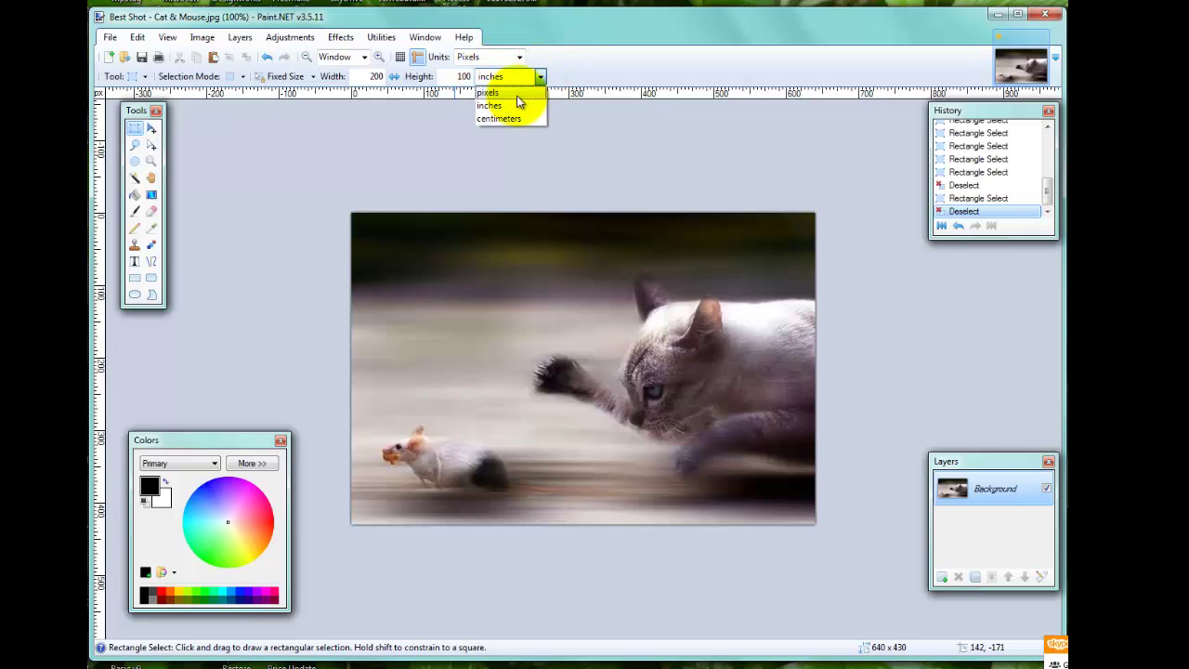
{"action": "left_click", "coordinate": [516, 94]}
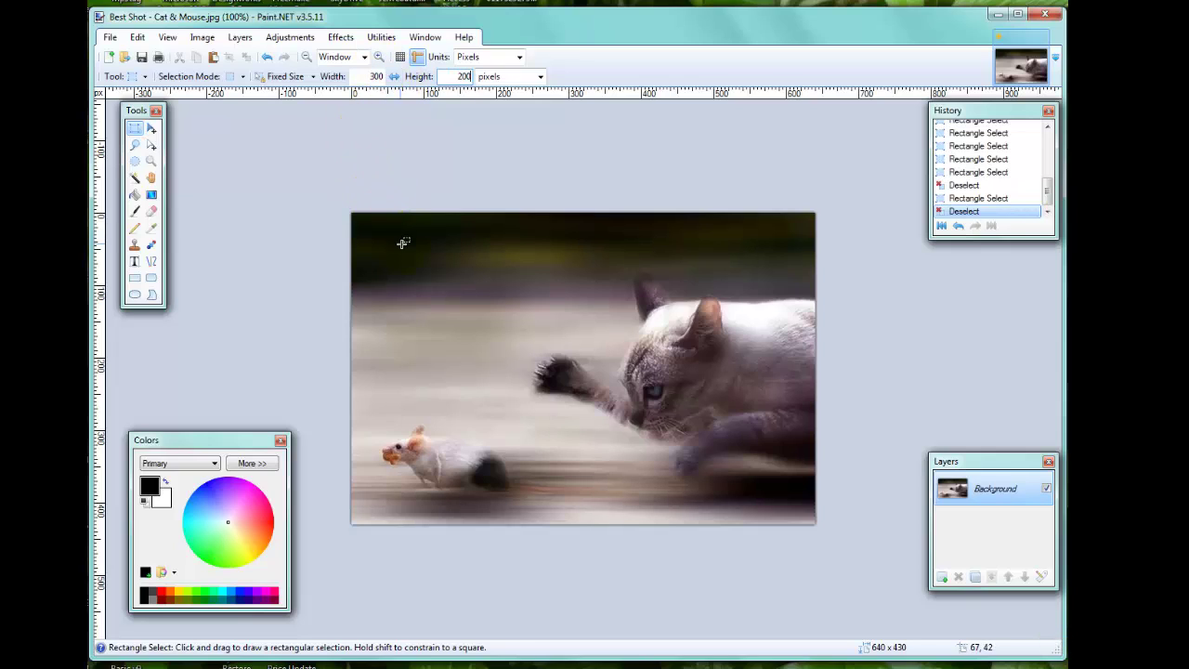
Crop to a 300 x 200 selection moved onto the mouse, then undo and deselect
{"action": "left_click_drag", "start_coordinate": [403, 243], "coordinate": [488, 338]}
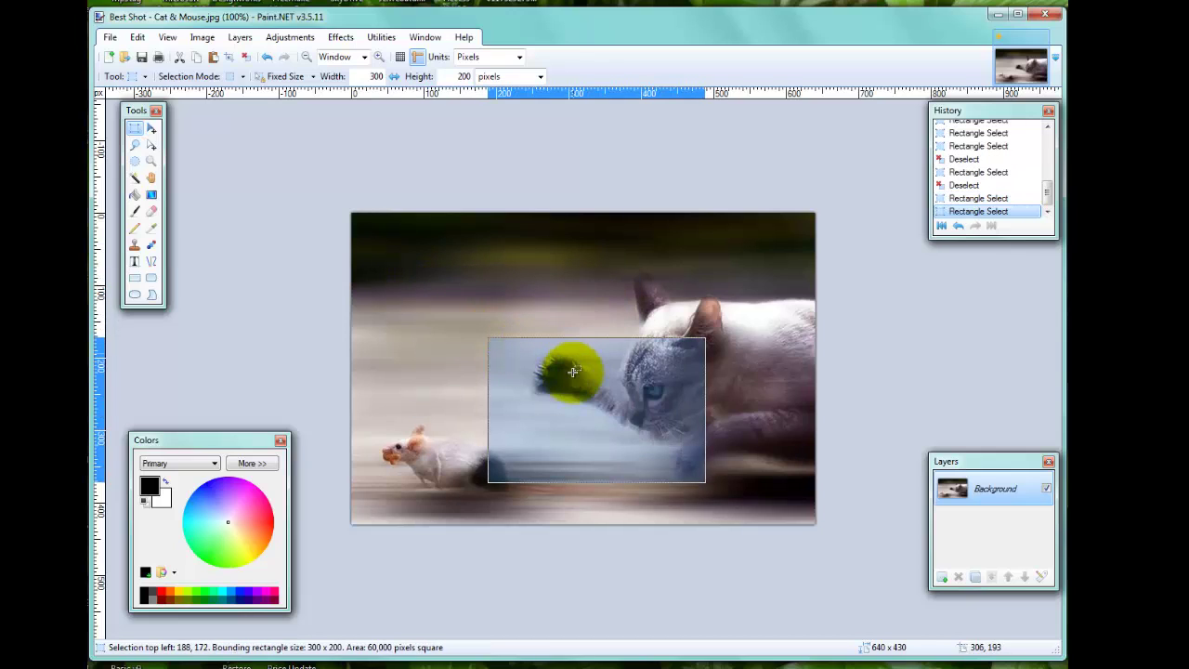
{"action": "left_click_drag", "start_coordinate": [599, 367], "coordinate": [524, 326]}
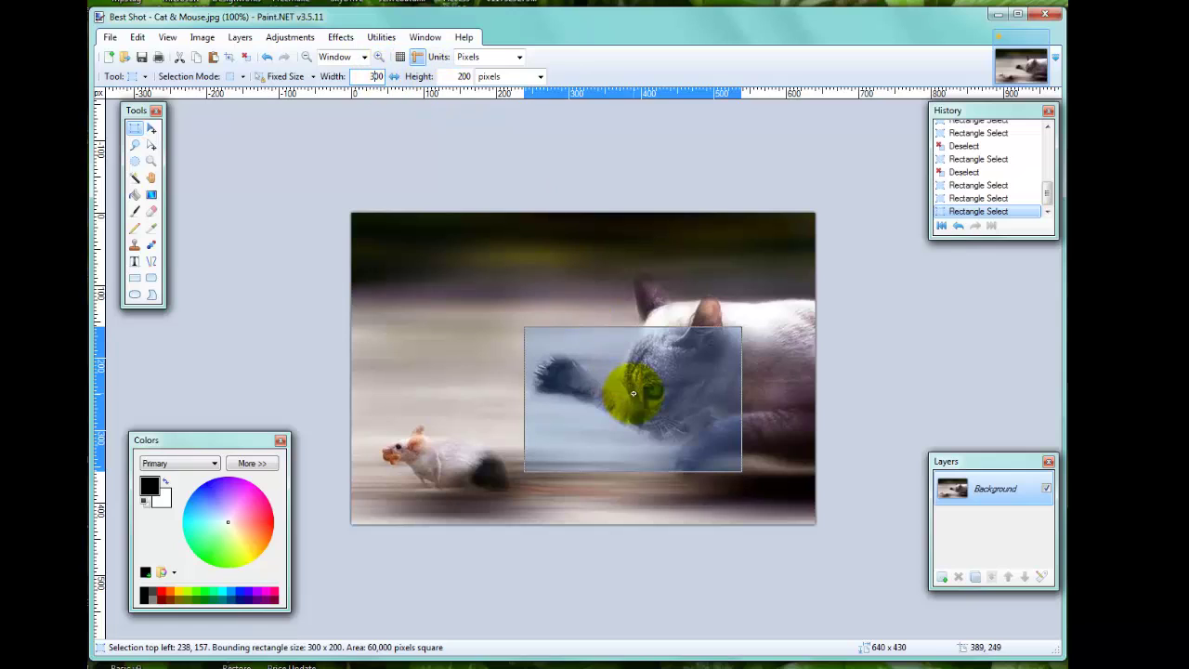
{"action": "left_click_drag", "start_coordinate": [623, 393], "coordinate": [351, 383]}
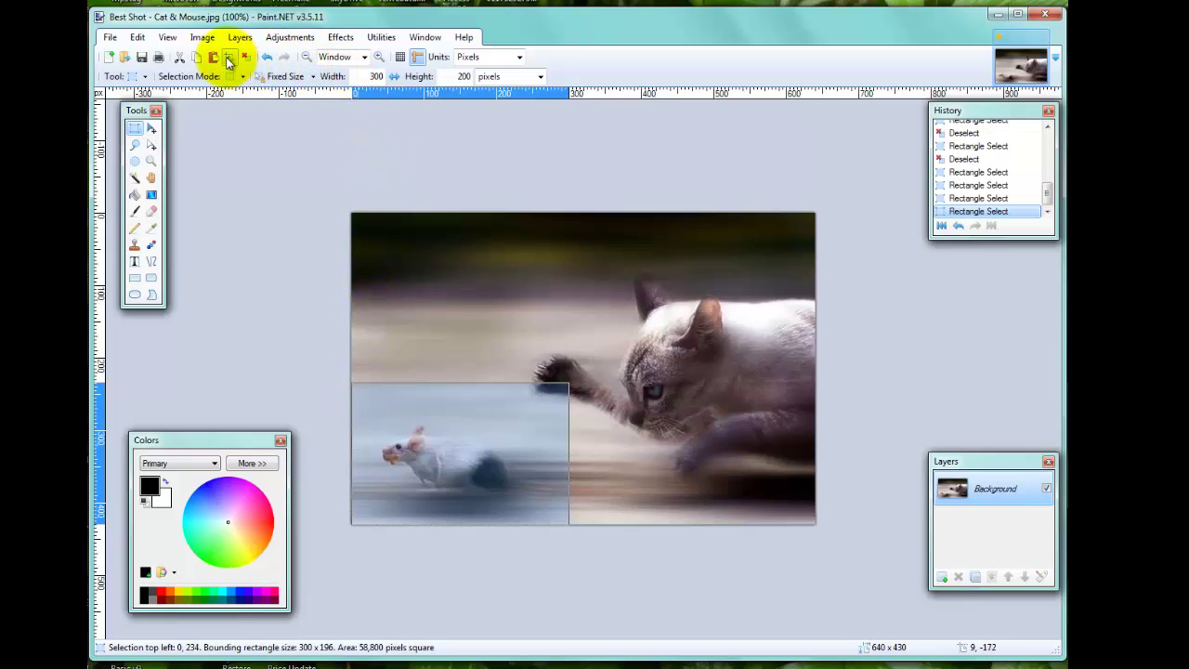
{"action": "left_click", "coordinate": [228, 61]}
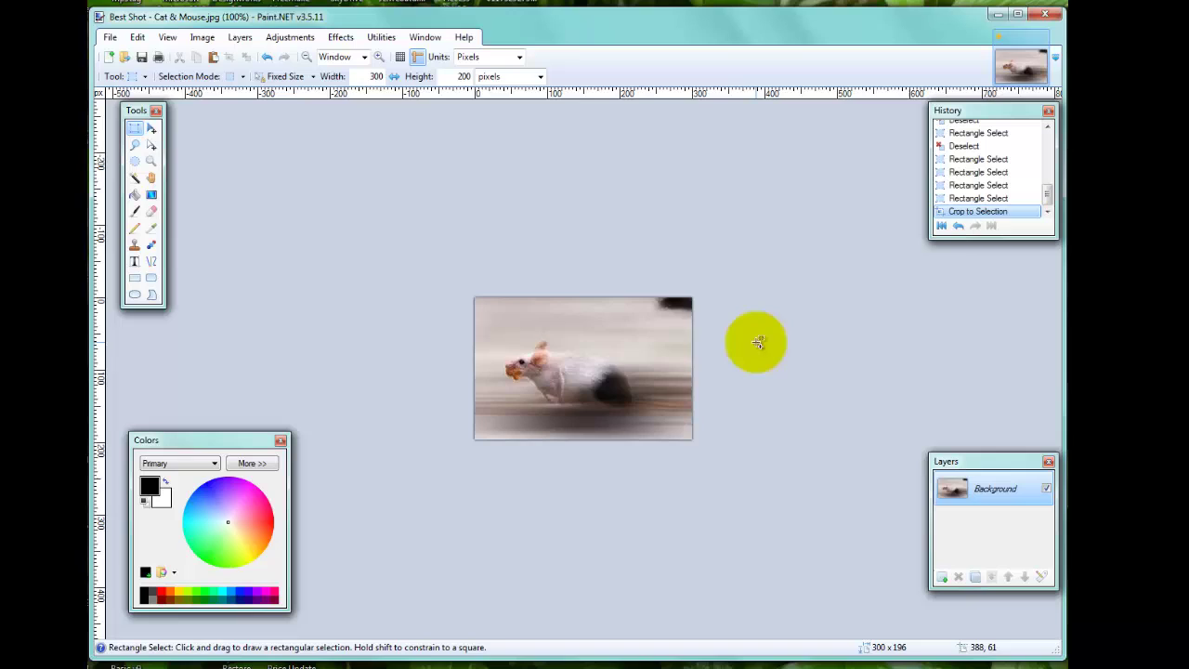
{"action": "key", "text": "ctrl+z"}
{"action": "key", "text": "ctrl+d"}
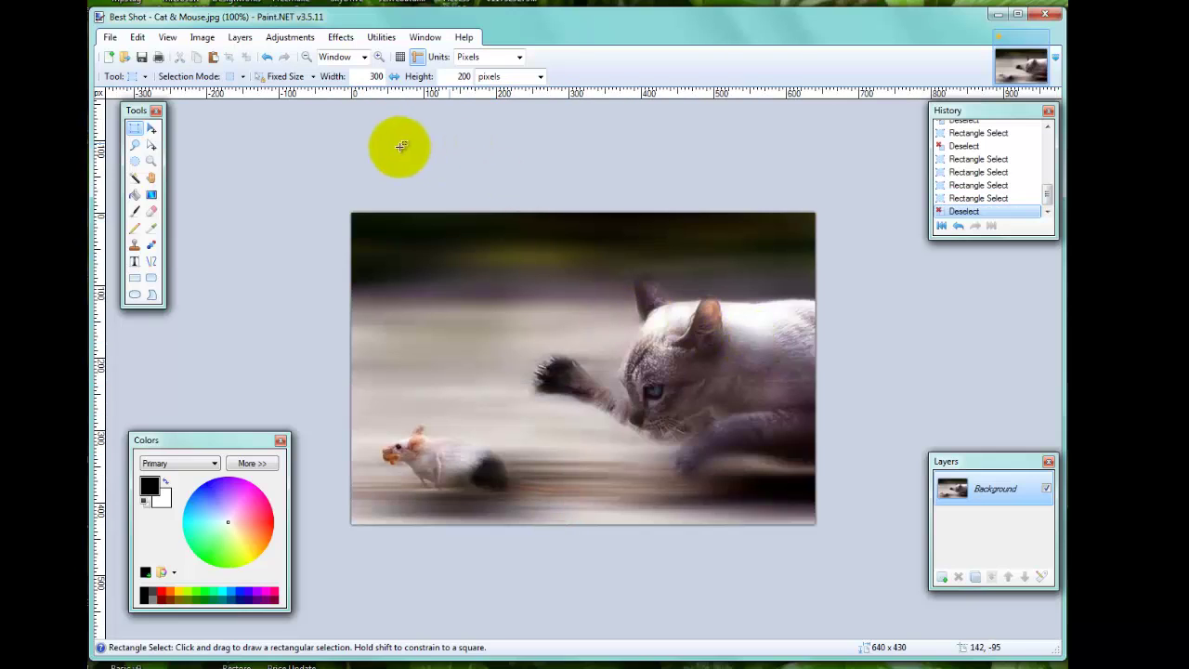
With Ellipse Select, combine three ellipses: upper-left background, over the cat, and below it
{"action": "left_click", "coordinate": [137, 165]}
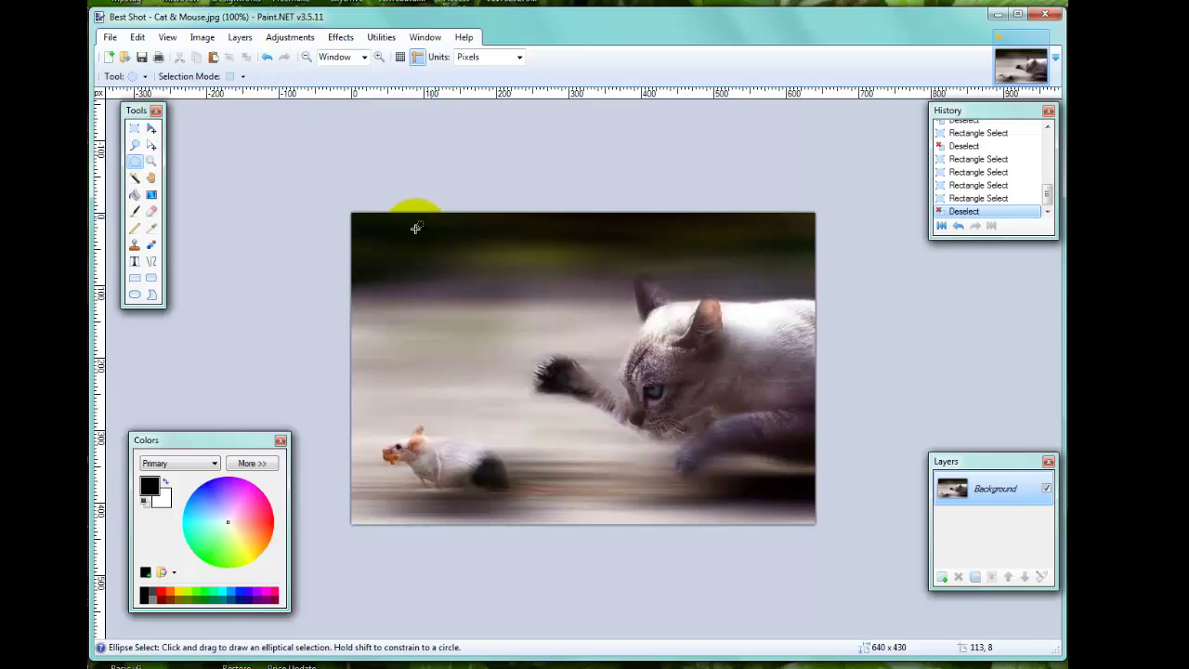
{"action": "left_click_drag", "start_coordinate": [402, 245], "coordinate": [638, 400]}
{"action": "left_click", "coordinate": [510, 146]}
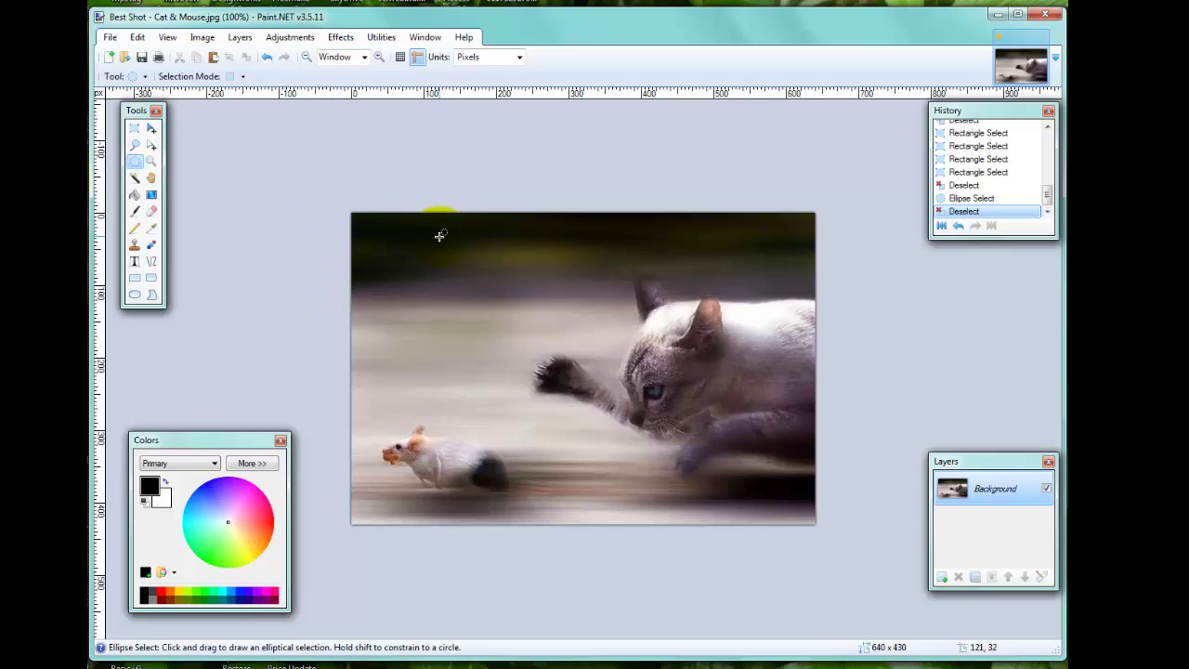
{"action": "left_click_drag", "start_coordinate": [404, 267], "coordinate": [475, 397]}
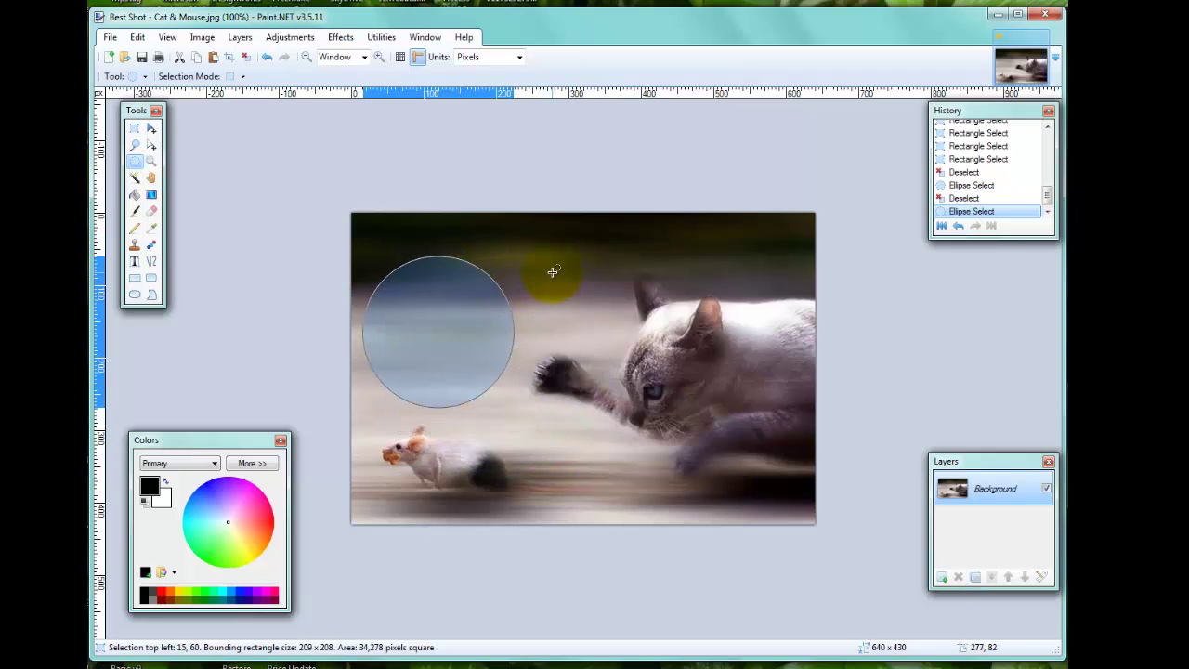
{"action": "left_click_drag", "start_coordinate": [553, 272], "coordinate": [754, 335]}
{"action": "left_click_drag", "start_coordinate": [587, 371], "coordinate": [733, 457]}
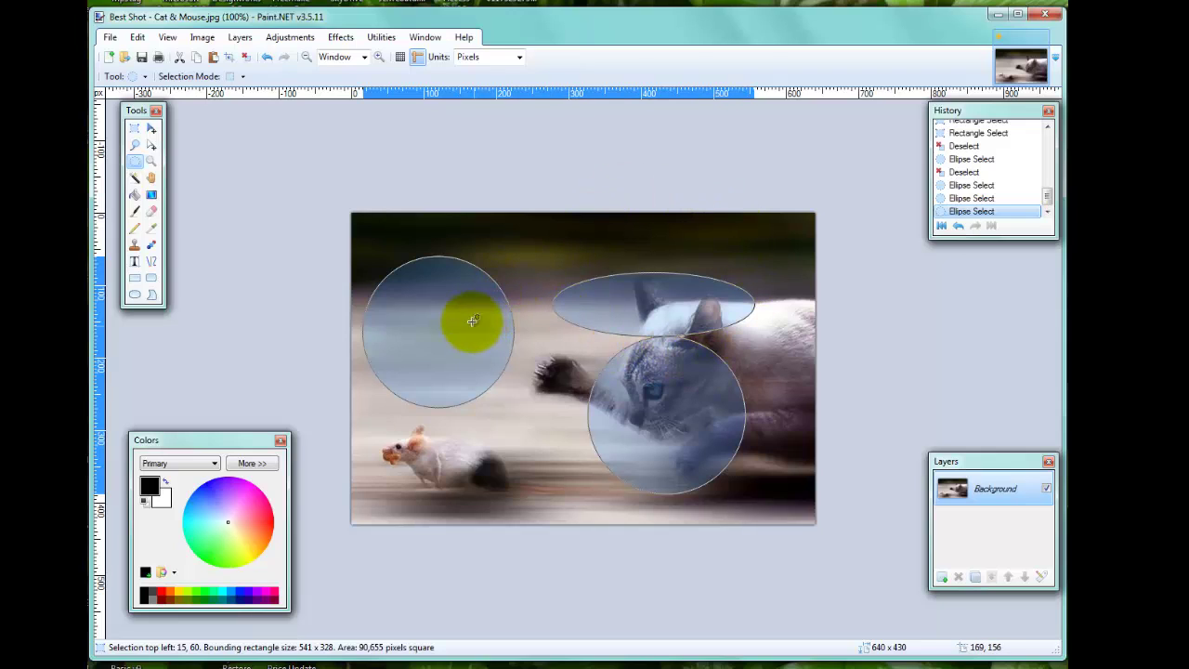
Crop to the three ellipses (541 x 328), then undo and clear the selection
{"action": "left_click", "coordinate": [231, 59]}
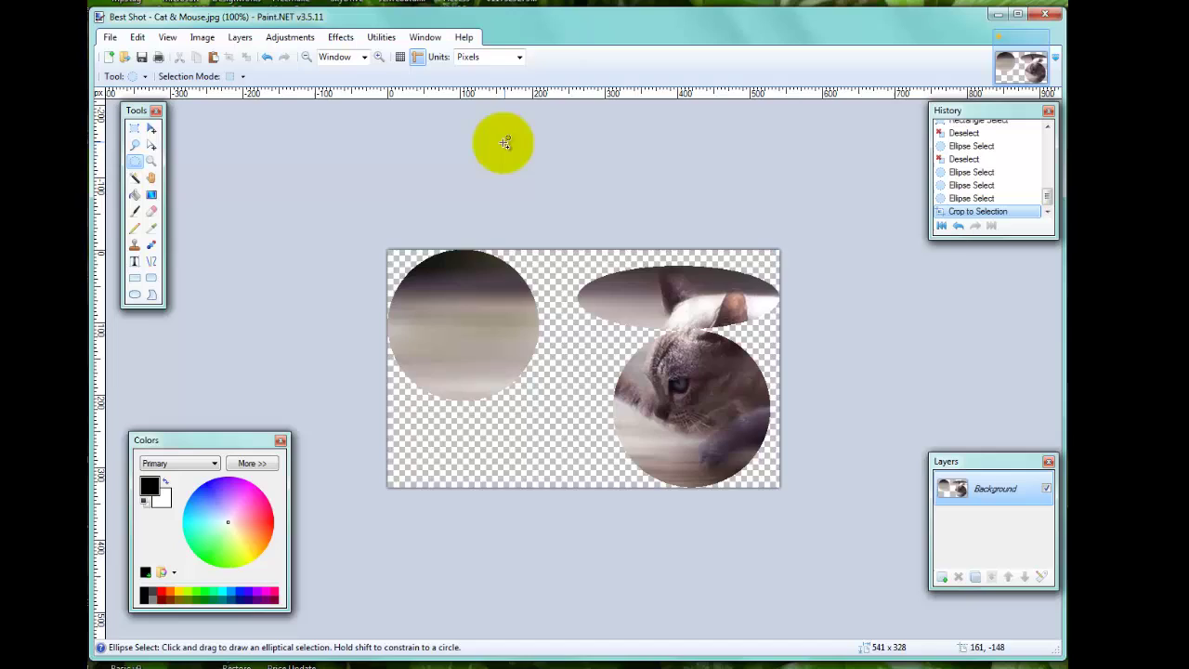
{"action": "key", "text": "ctrl+z"}
{"action": "left_click", "coordinate": [499, 180]}
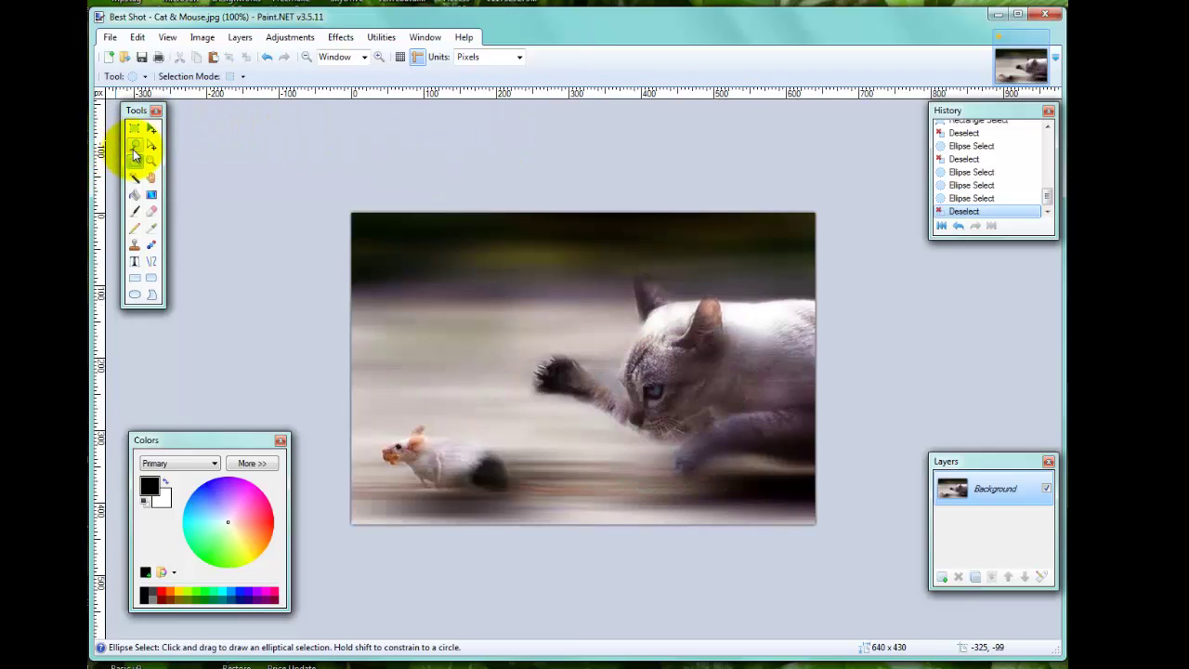
With Lasso Select, outline a top-right strip plus the cat's paw and face areas
{"action": "left_click", "coordinate": [134, 149]}
{"action": "mouse_move", "coordinate": [407, 281]}
{"action": "left_mouse_down"}
{"action": "mouse_move", "coordinate": [530, 433]}
{"action": "mouse_move", "coordinate": [402, 448]}
{"action": "mouse_move", "coordinate": [335, 257]}
{"action": "mouse_move", "coordinate": [437, 194]}
{"action": "mouse_move", "coordinate": [506, 238]}
{"action": "mouse_move", "coordinate": [552, 232]}
{"action": "left_mouse_up"}
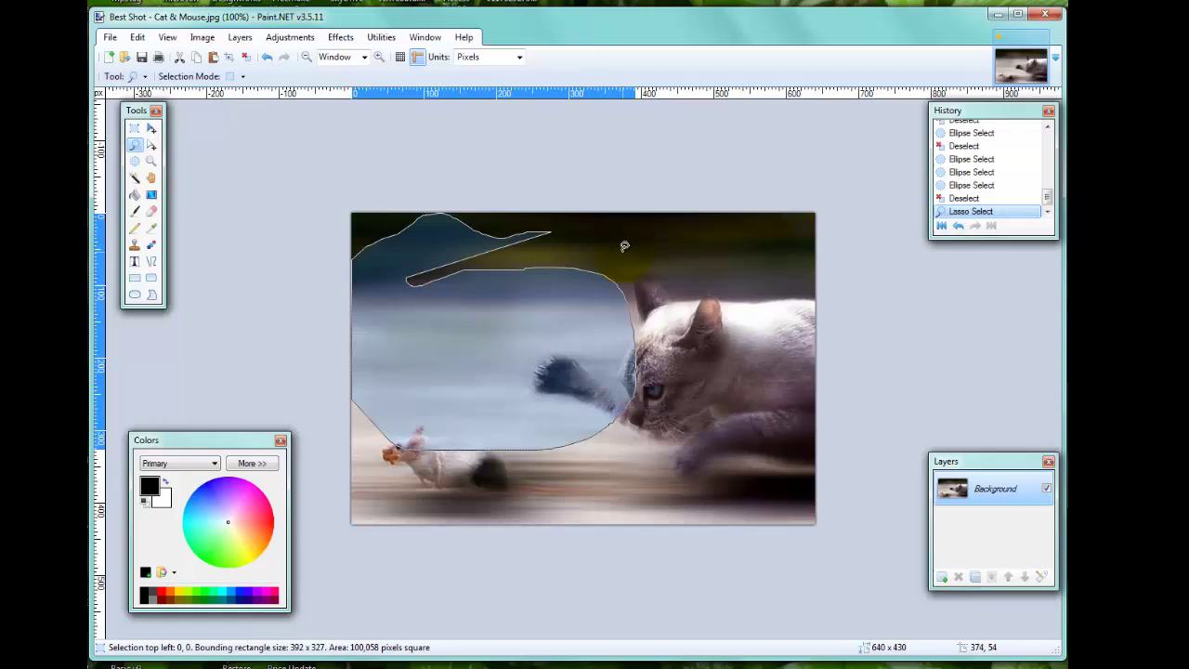
{"action": "mouse_move", "coordinate": [625, 249]}
{"action": "left_mouse_down"}
{"action": "mouse_move", "coordinate": [666, 287]}
{"action": "mouse_move", "coordinate": [789, 288]}
{"action": "mouse_move", "coordinate": [792, 263]}
{"action": "mouse_move", "coordinate": [706, 249]}
{"action": "left_mouse_up"}
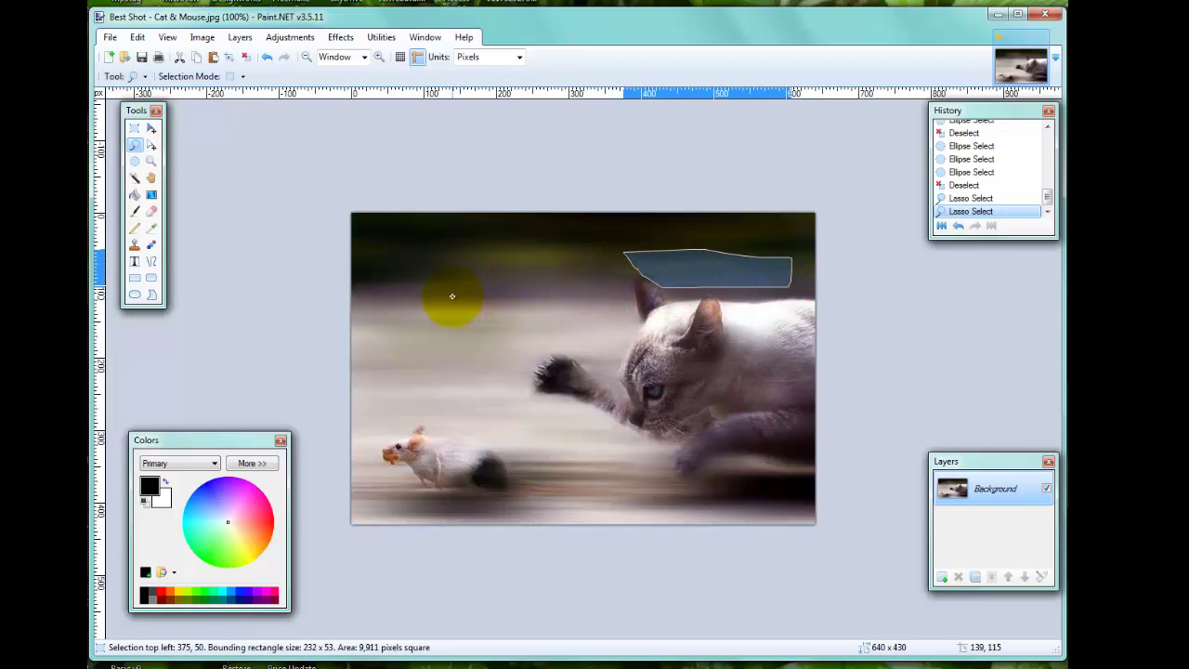
{"action": "mouse_move", "coordinate": [452, 295]}
{"action": "left_mouse_down"}
{"action": "mouse_move", "coordinate": [475, 367]}
{"action": "mouse_move", "coordinate": [567, 382]}
{"action": "mouse_move", "coordinate": [599, 321]}
{"action": "left_mouse_up"}
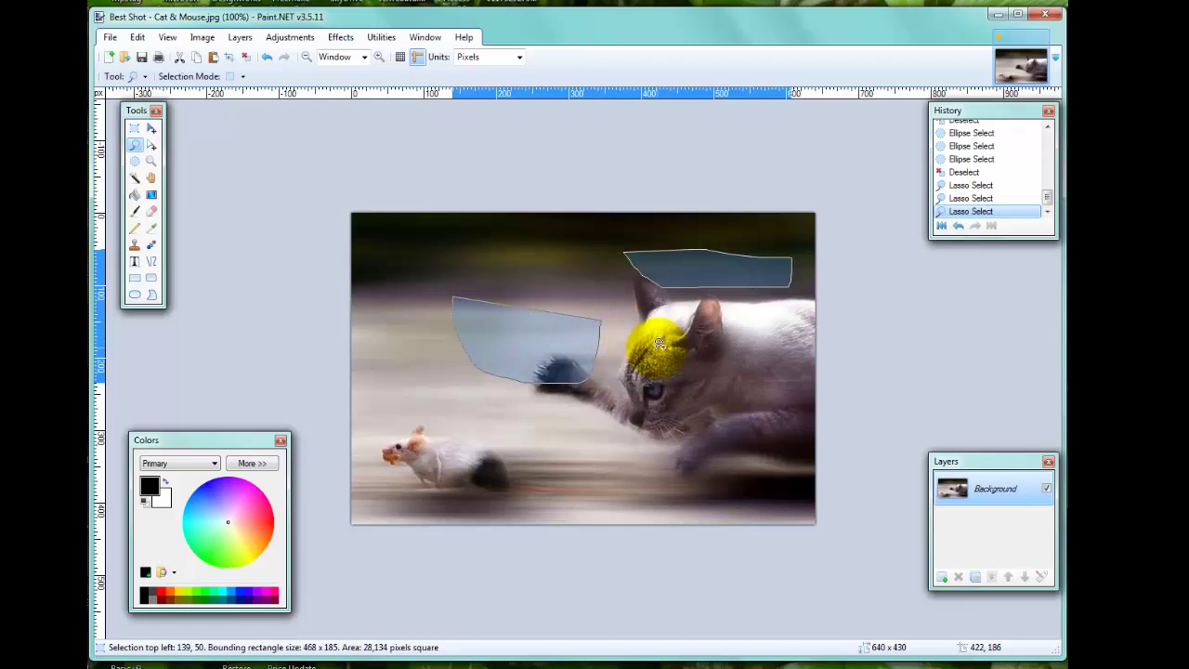
{"action": "mouse_move", "coordinate": [658, 344]}
{"action": "left_mouse_down"}
{"action": "mouse_move", "coordinate": [710, 406]}
{"action": "mouse_move", "coordinate": [689, 440]}
{"action": "mouse_move", "coordinate": [503, 452]}
{"action": "mouse_move", "coordinate": [497, 479]}
{"action": "mouse_move", "coordinate": [575, 495]}
{"action": "mouse_move", "coordinate": [714, 496]}
{"action": "mouse_move", "coordinate": [752, 467]}
{"action": "mouse_move", "coordinate": [777, 317]}
{"action": "left_mouse_up"}
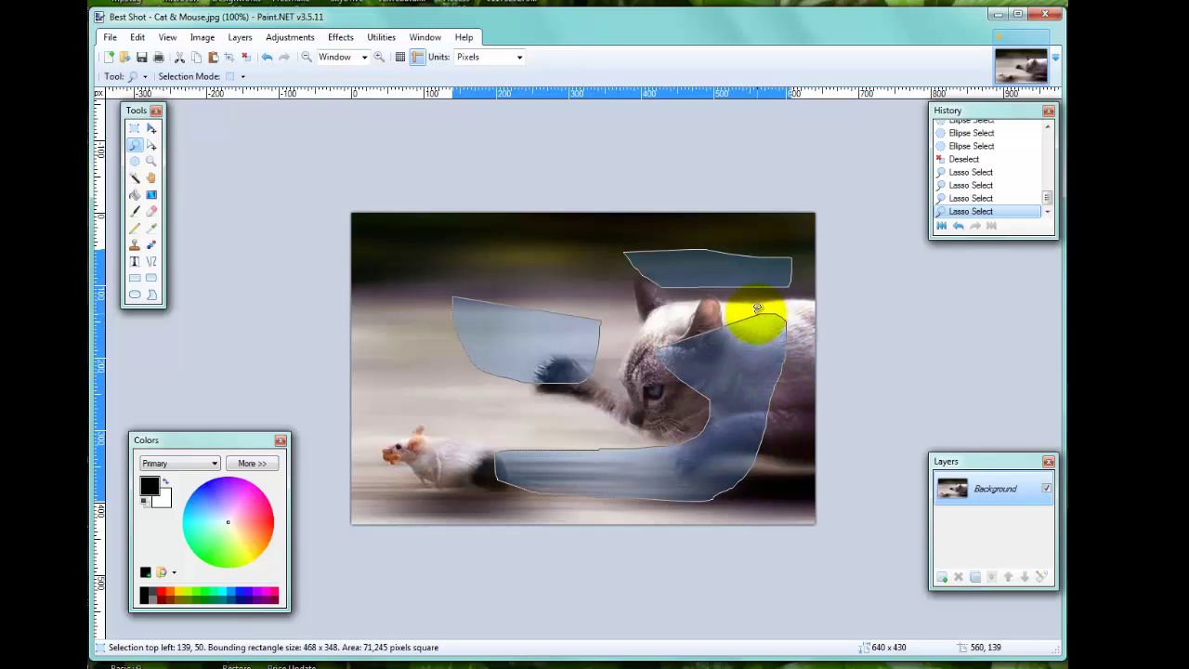
Crop to the freehand areas (468 x 348), then undo and clear the selection
{"action": "left_click", "coordinate": [228, 57]}
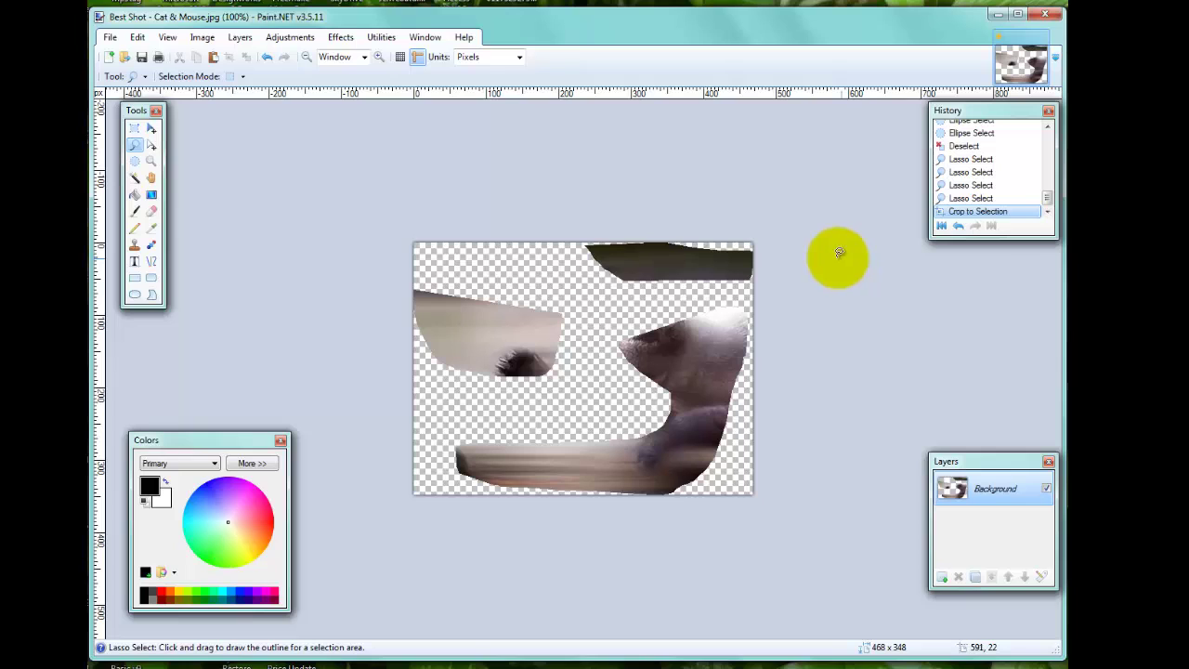
{"action": "key", "text": "ctrl+z"}
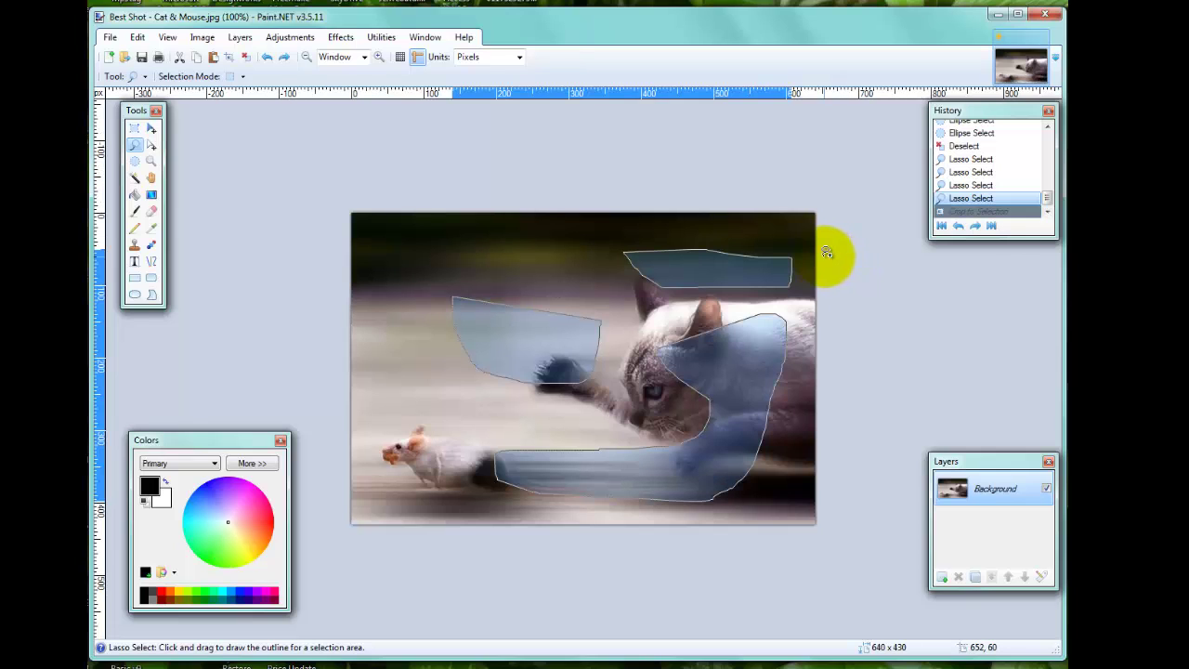
{"action": "left_click", "coordinate": [616, 157]}
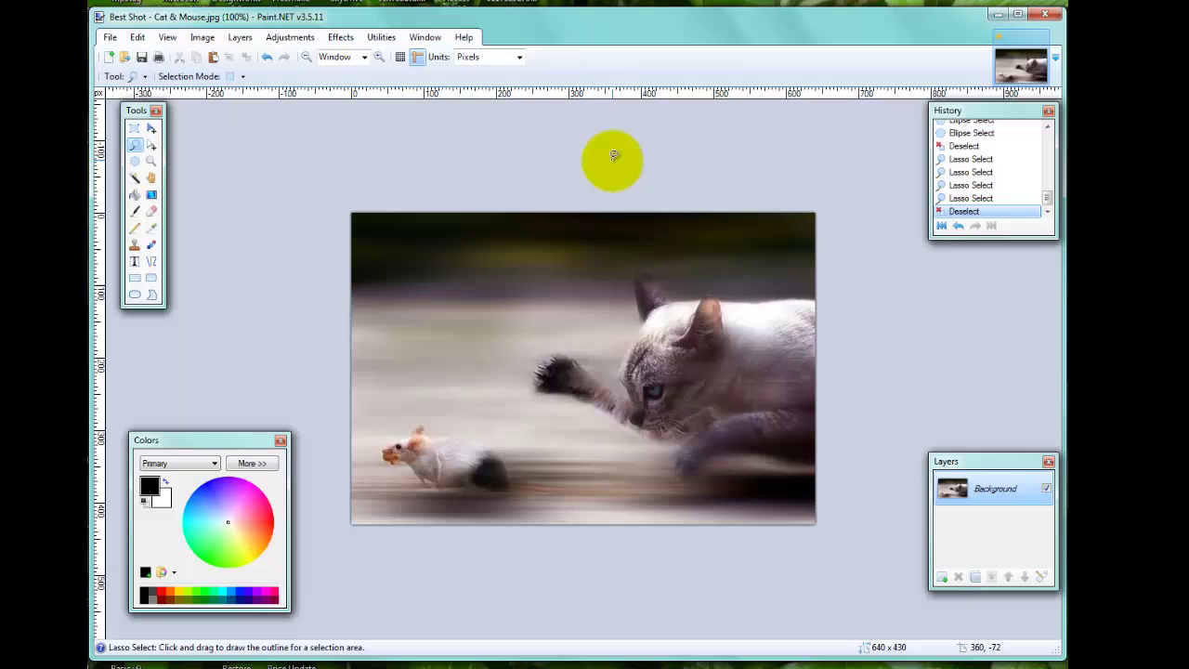